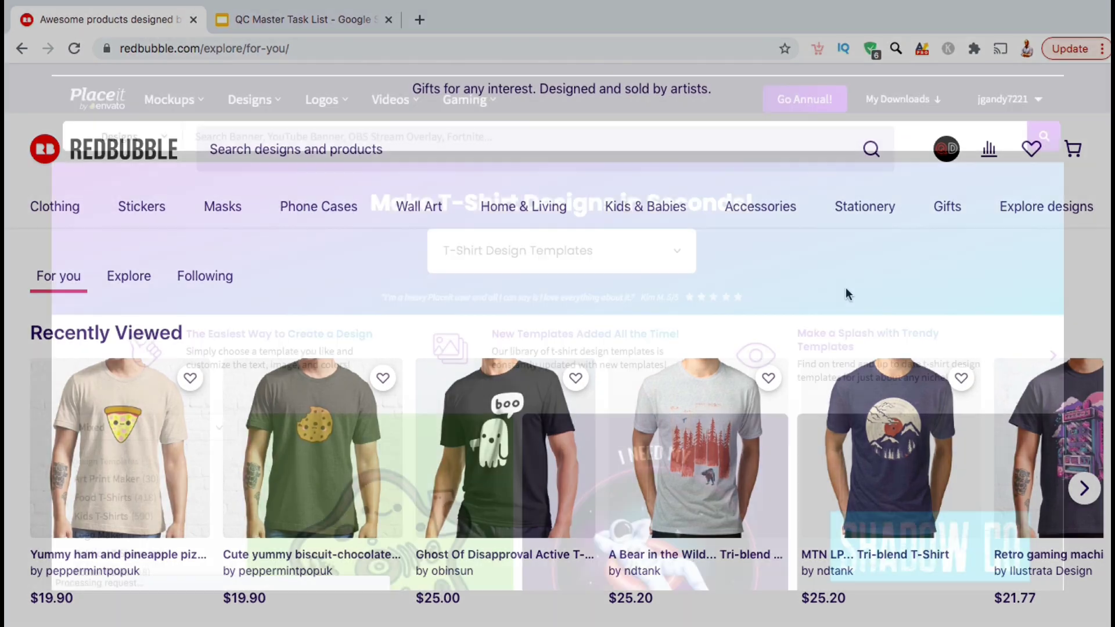
# Open the graffiti logo template and make the Lifestyle text red.
pyautogui.scroll(-15, 733, 306)
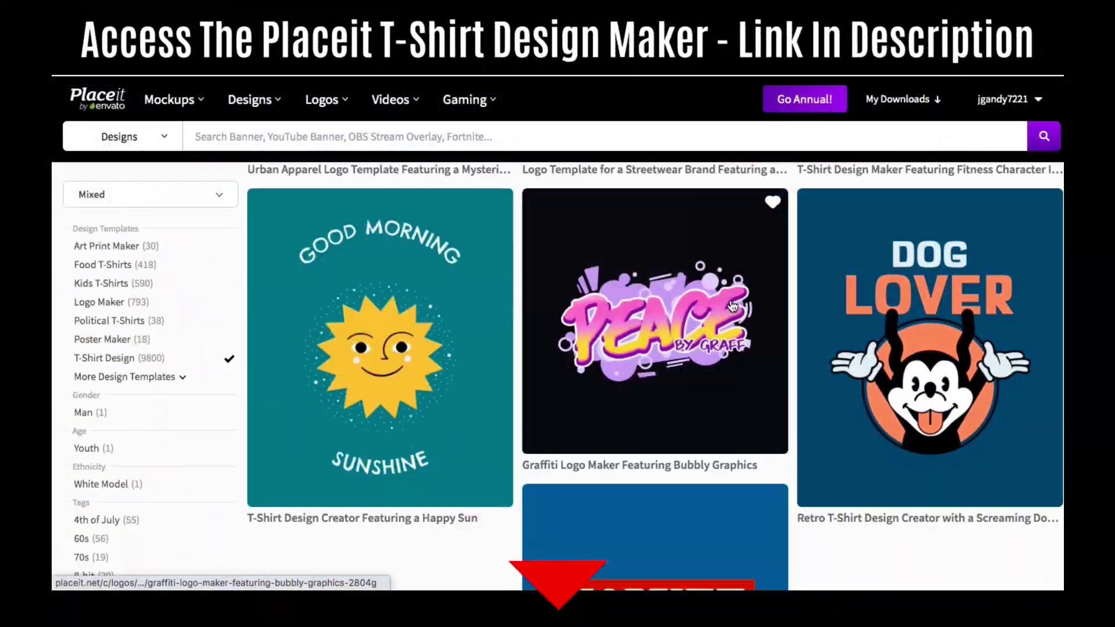
pyautogui.click(734, 306)
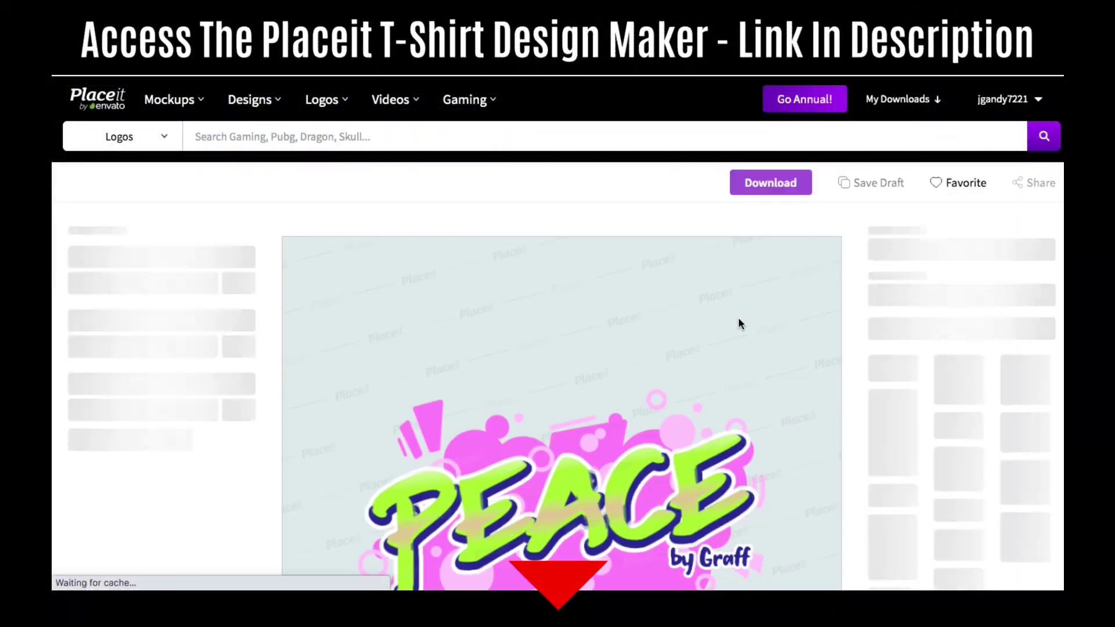
pyautogui.scroll(-2, 773, 328)
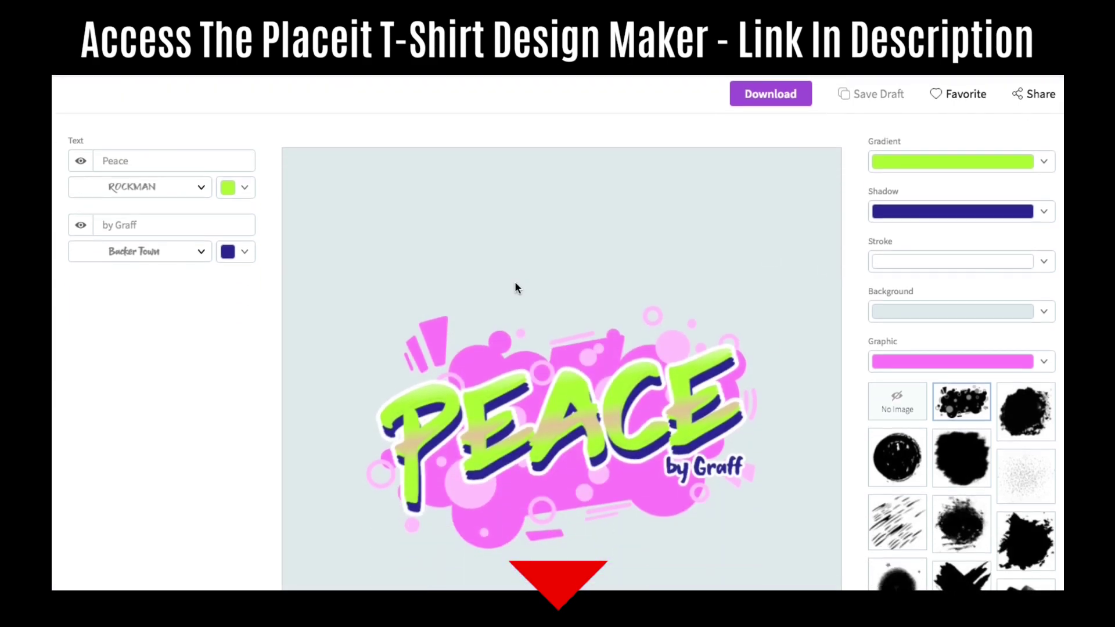
pyautogui.scroll(-1, 200, 137)
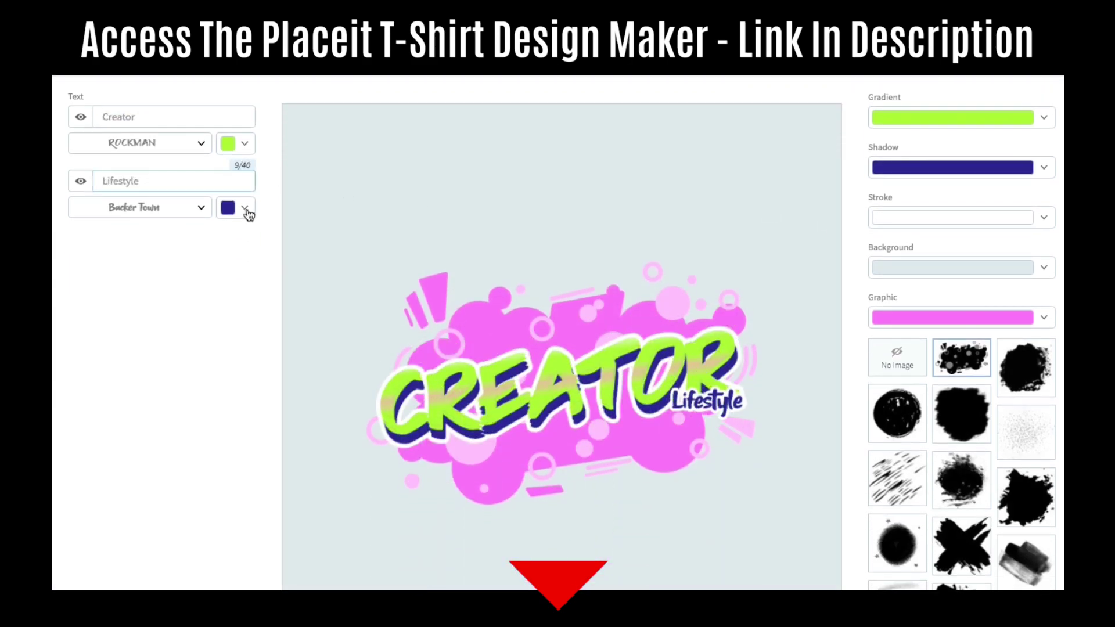
pyautogui.click(245, 208)
pyautogui.click(86, 331)
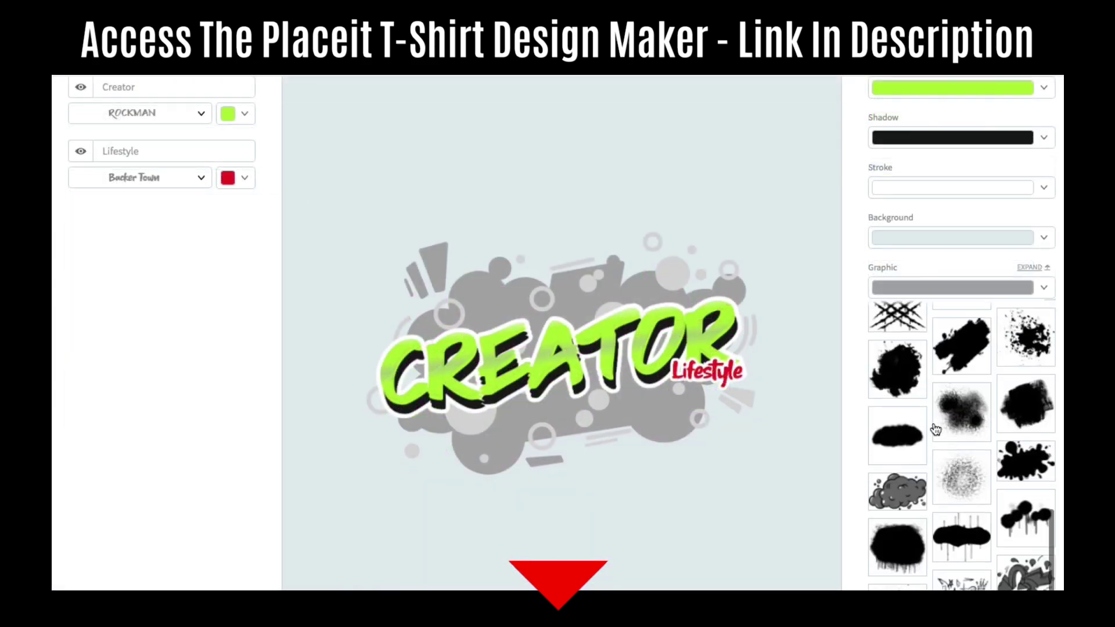
# Add a grey splatter background graphic and download the finished CREATOR Lifestyle logo.
pyautogui.click(1038, 366)
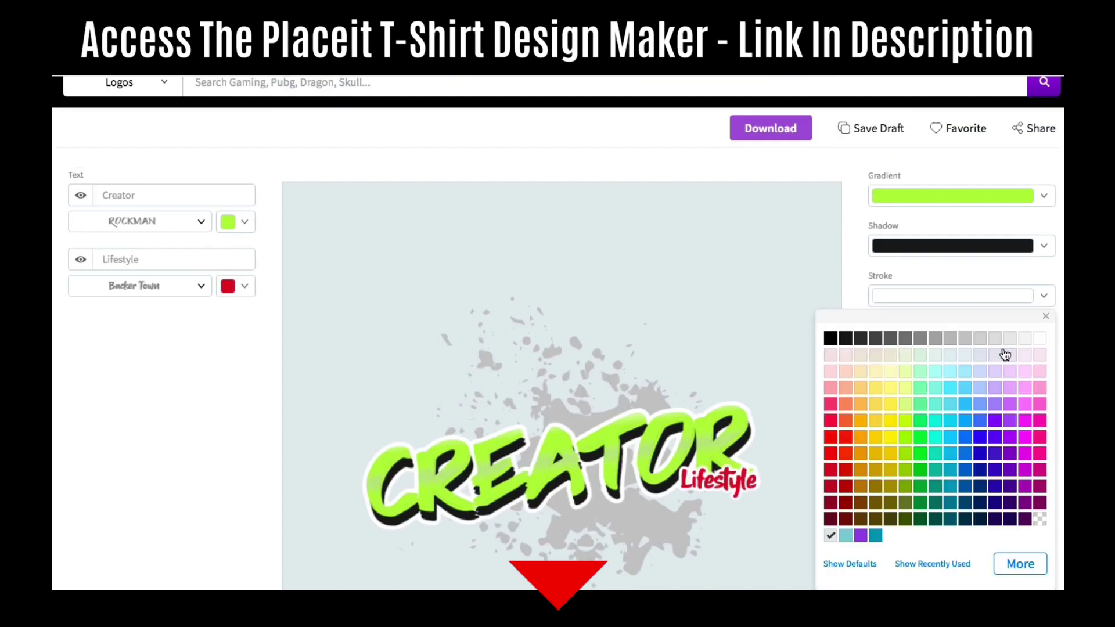
pyautogui.click(856, 285)
pyautogui.scroll(-1, 856, 285)
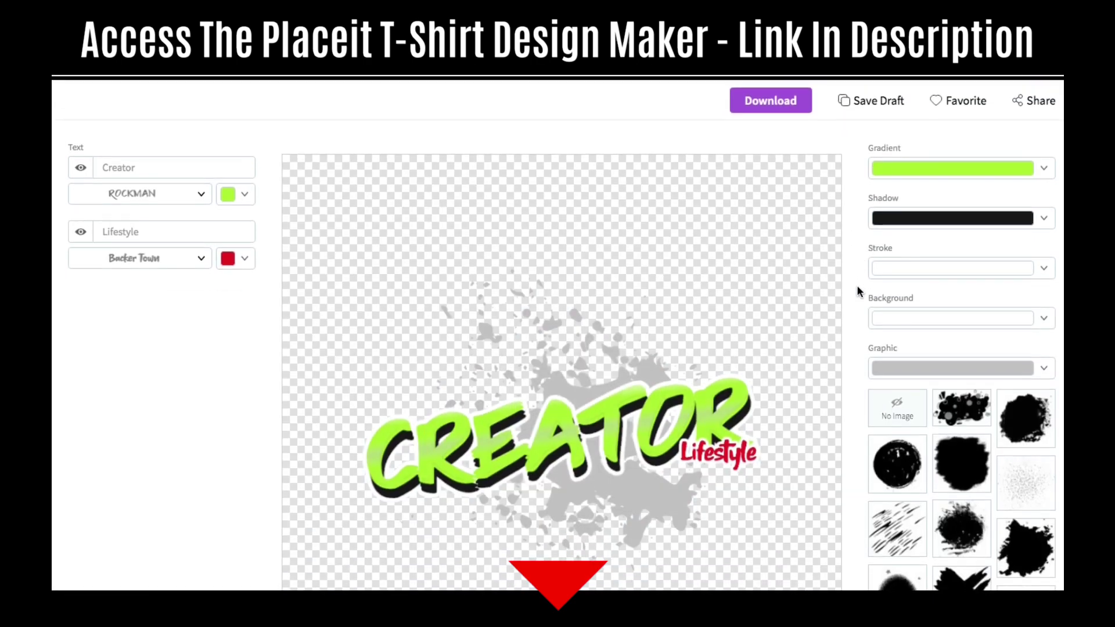
pyautogui.click(776, 104)
pyautogui.scroll(3, 776, 103)
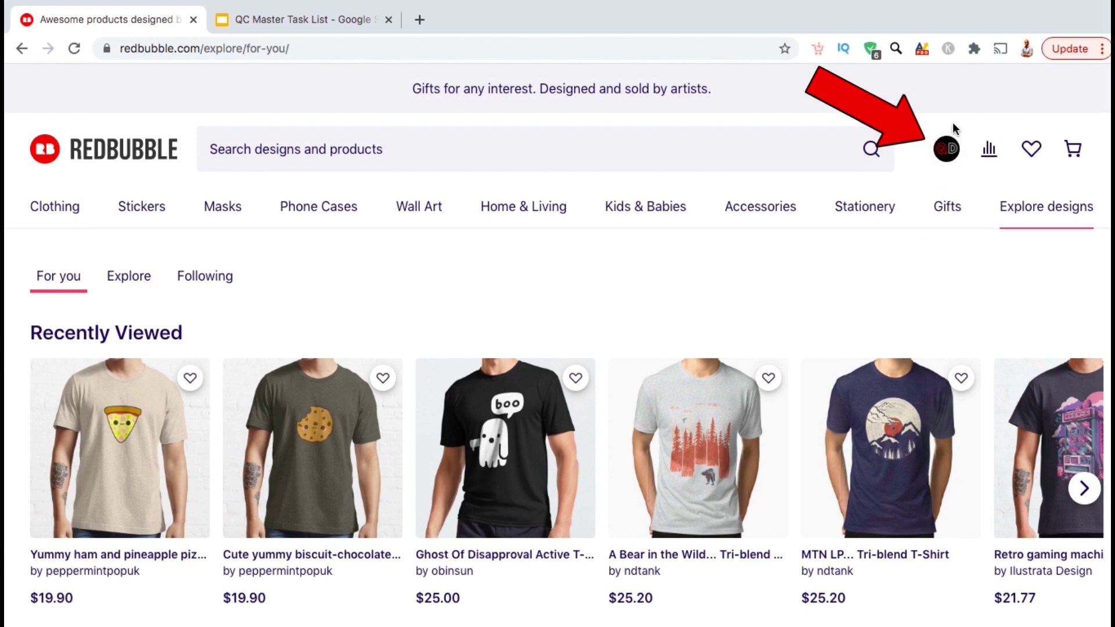
# Open the account menu from the avatar and go to Add New Work.
pyautogui.click(949, 156)
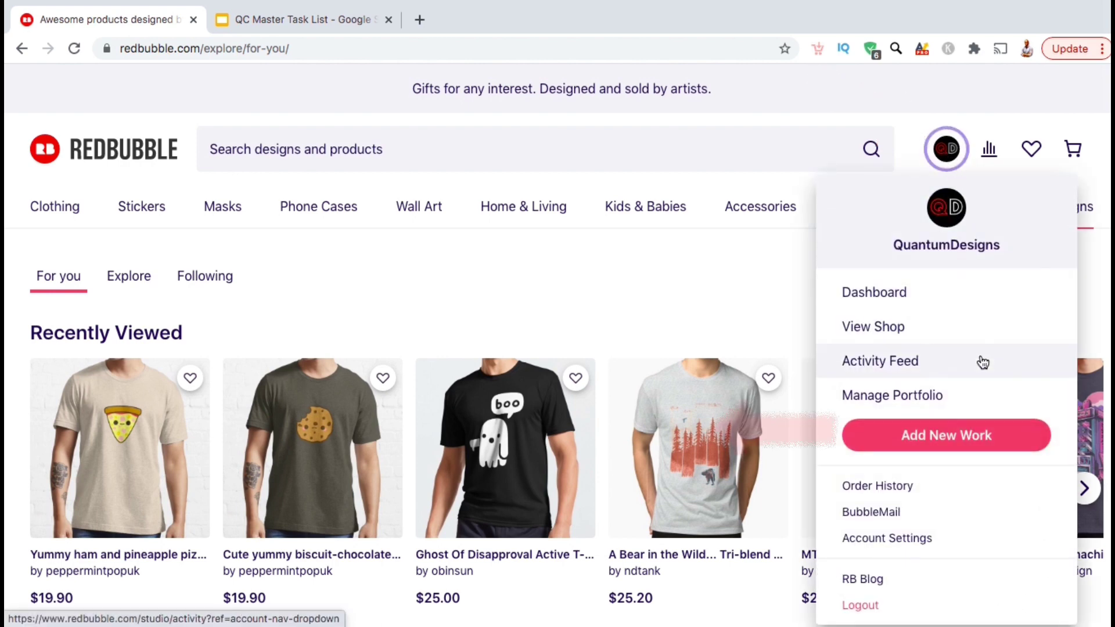
pyautogui.click(998, 446)
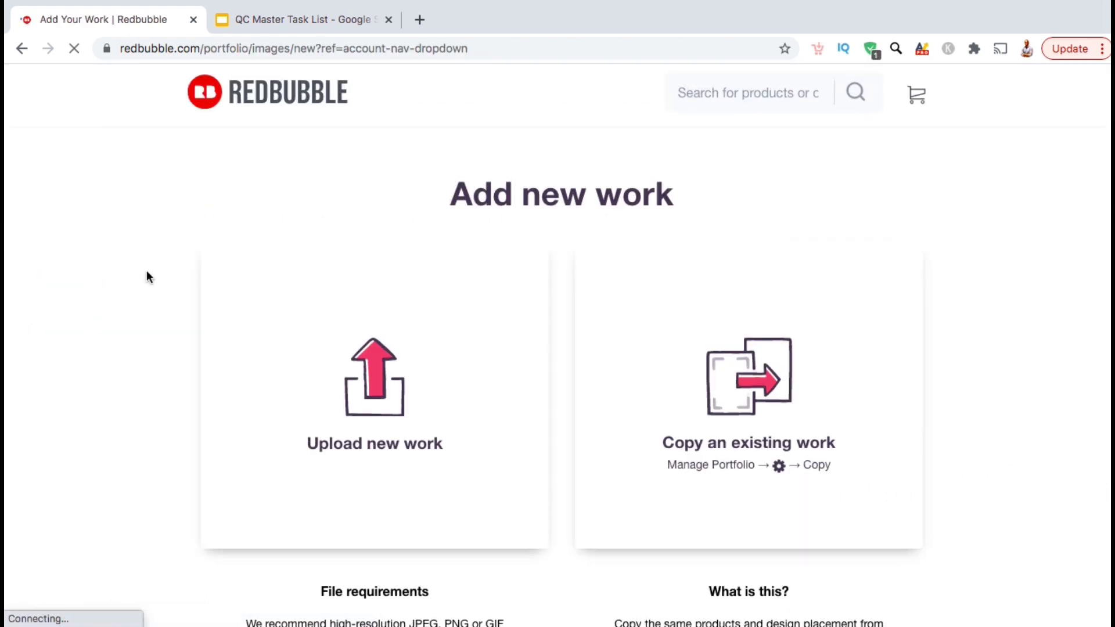
# Choose Upload new work to bring up the file picker for the design.
pyautogui.scroll(-1, 146, 276)
pyautogui.scroll(-1, 147, 276)
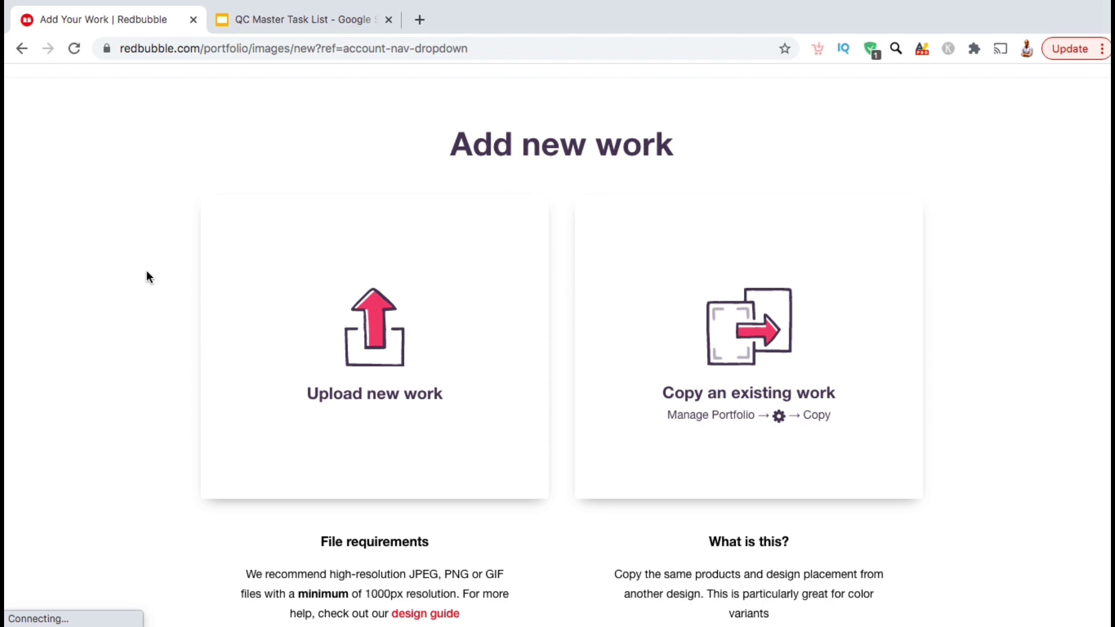
pyautogui.scroll(-1, 146, 276)
pyautogui.scroll(-1, 147, 272)
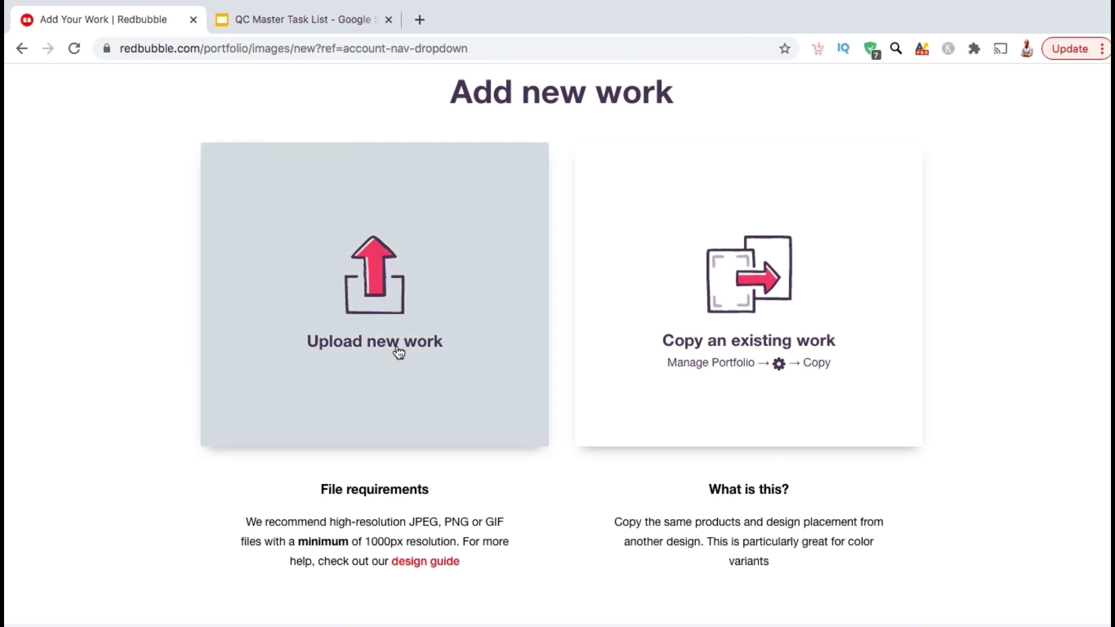
pyautogui.click(399, 352)
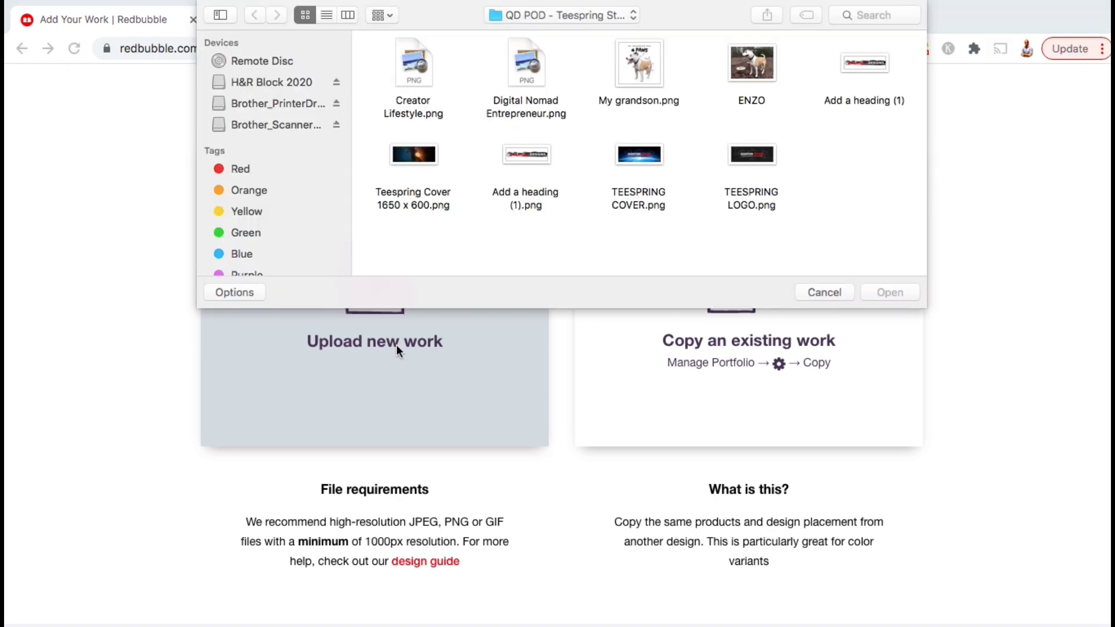
# Upload Creator Lifestyle.png from the QD POD – Teespring folder.
pyautogui.doubleClick(410, 101)
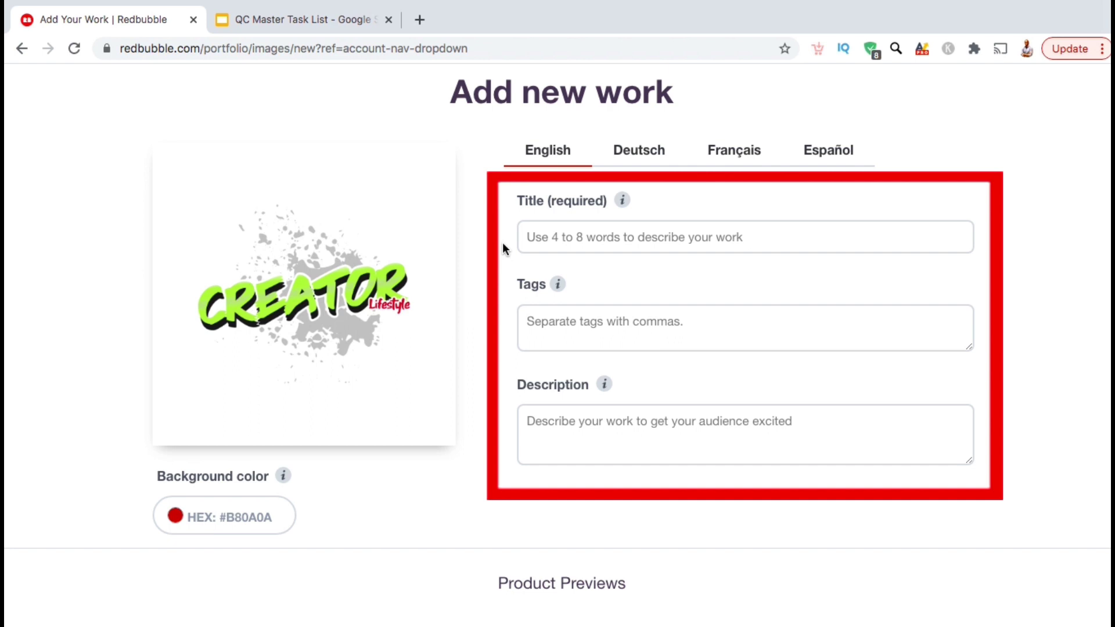
# Title the work 'Creator Lifestyle' and tag it creator, lifestyle, entrepreneur and more.
pyautogui.click(548, 243)
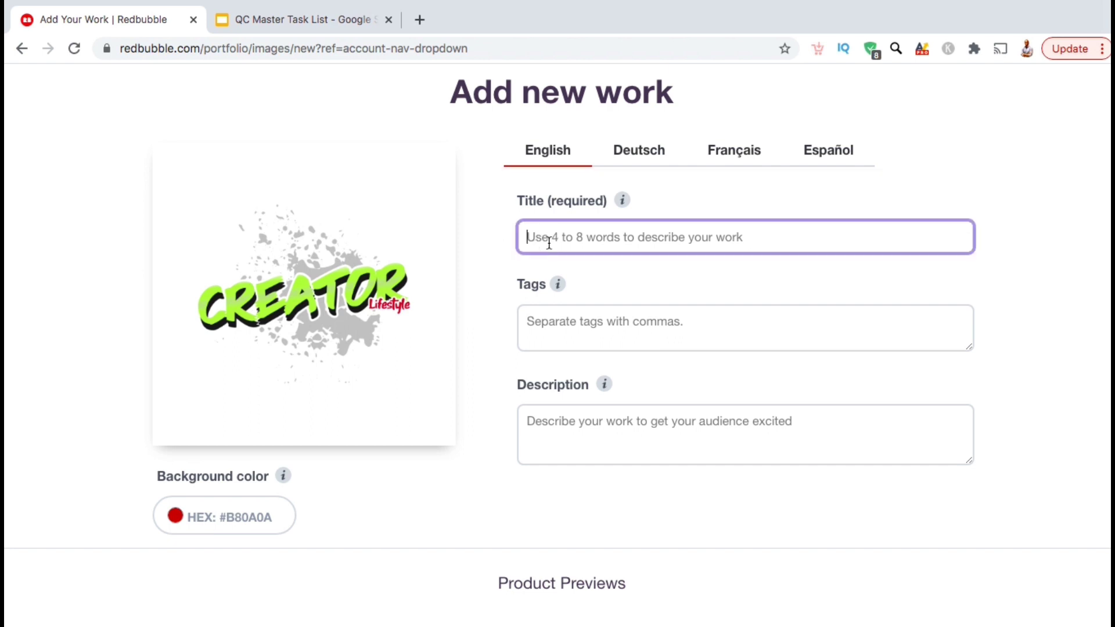
pyautogui.write('Creato')
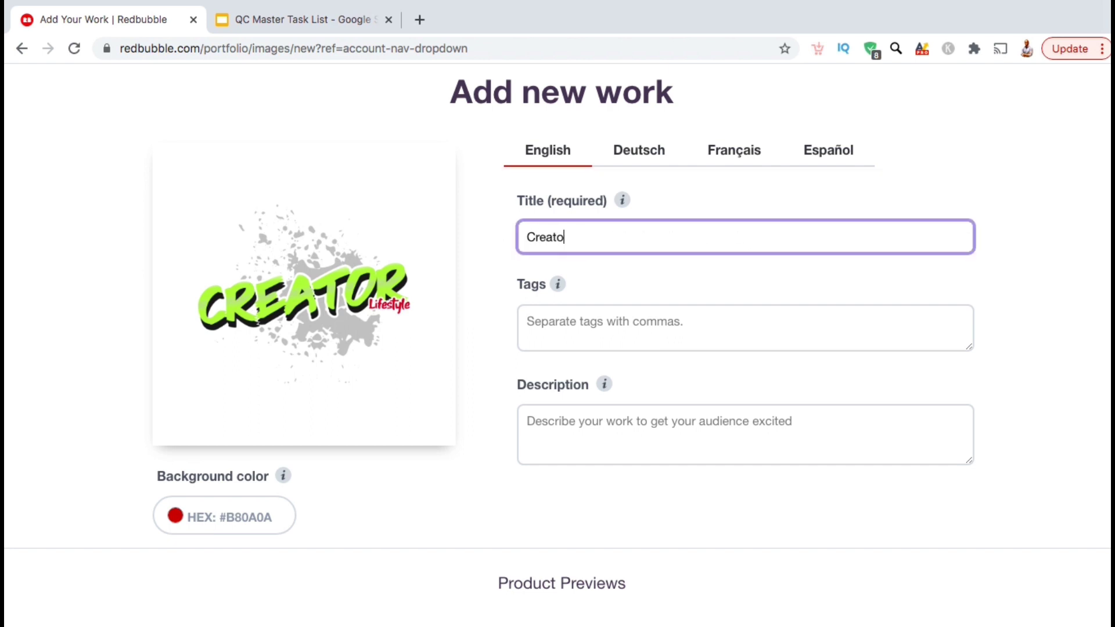
pyautogui.write('r Lifestyle')
pyautogui.click(684, 269)
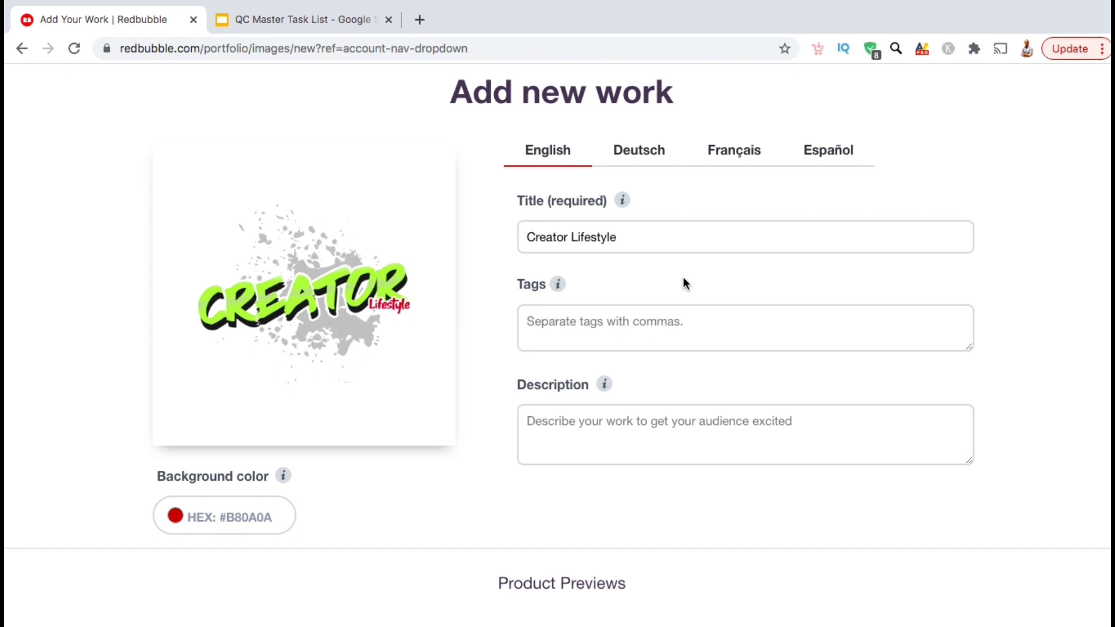
pyautogui.click(679, 325)
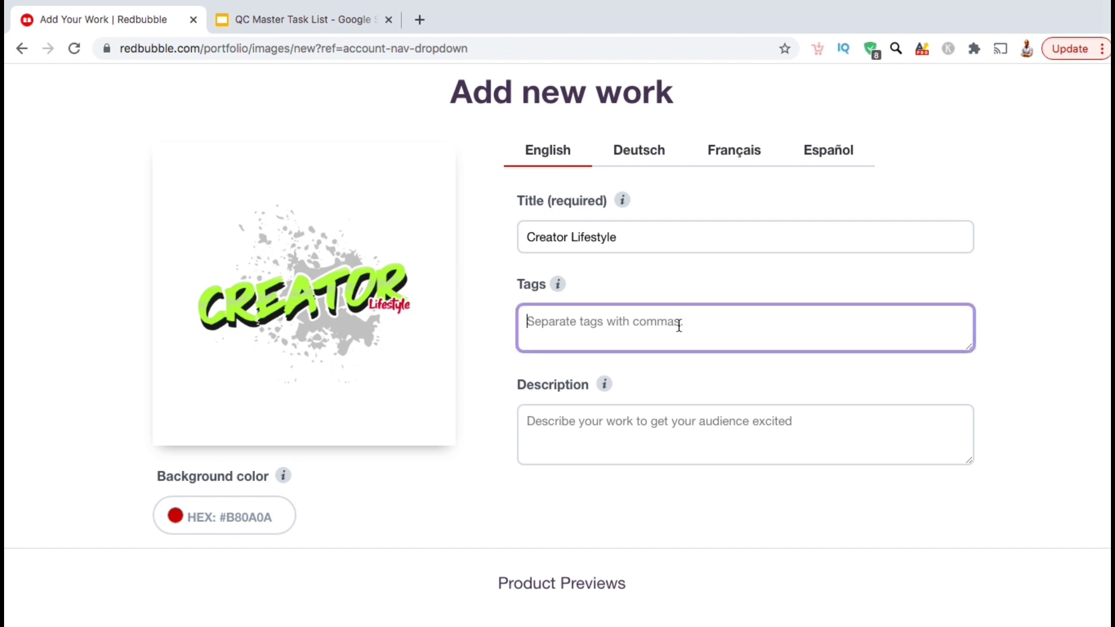
pyautogui.write('creator, ')
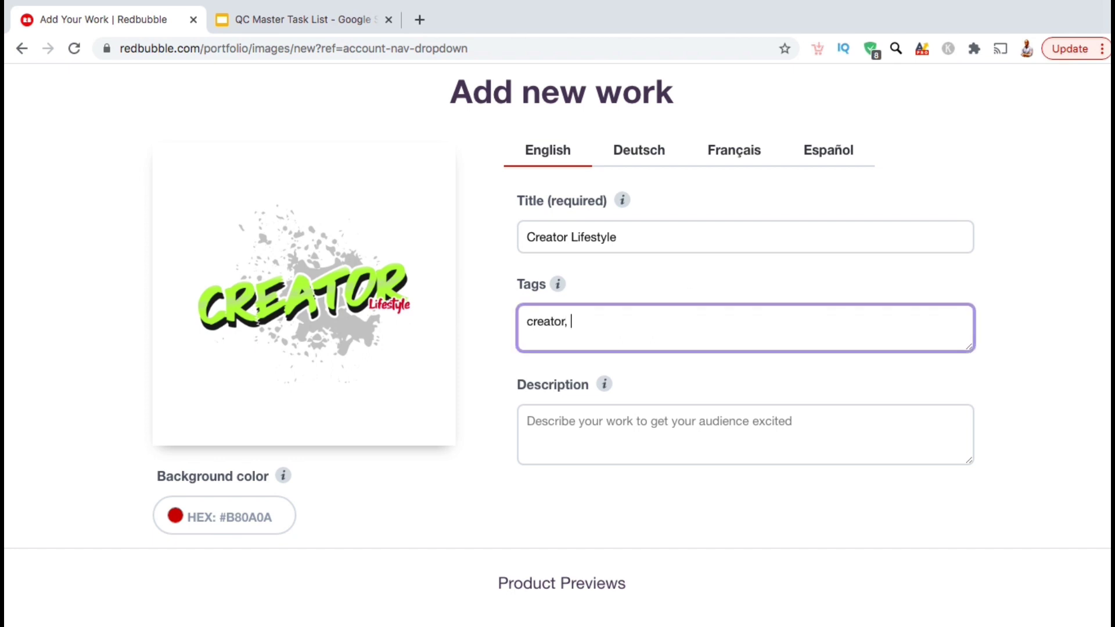
pyautogui.write('lifestyle')
pyautogui.write(', entrepreneur, designer, online business, ecommerce, creative design')
pyautogui.write('er')
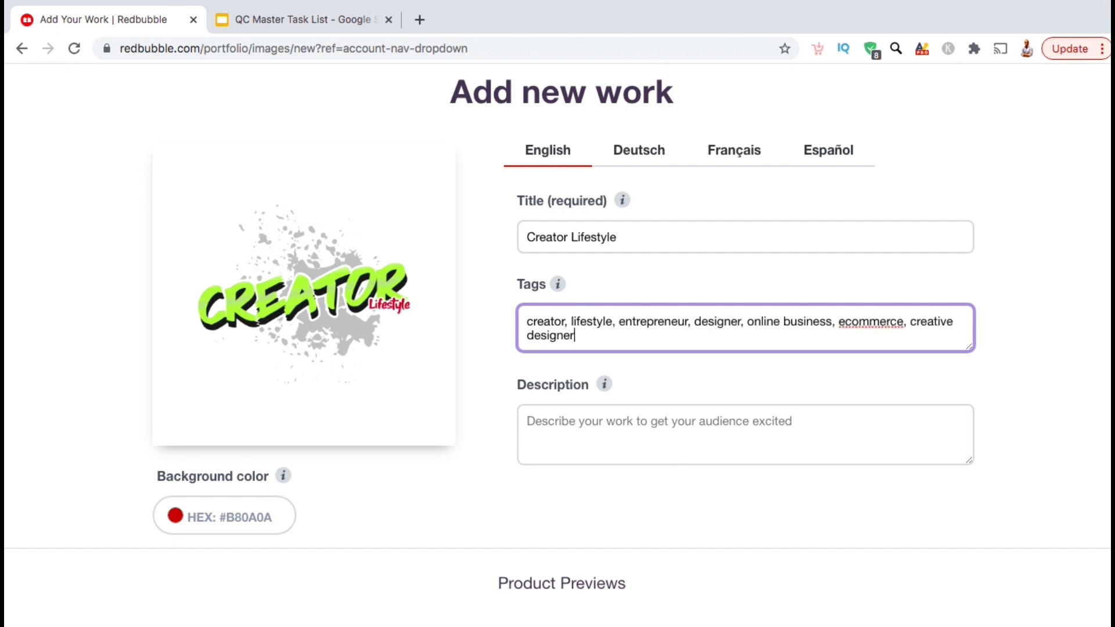
pyautogui.click(734, 364)
# Write a description starting 'Are you a' and ending 'lifestyle!'.
pyautogui.click(729, 427)
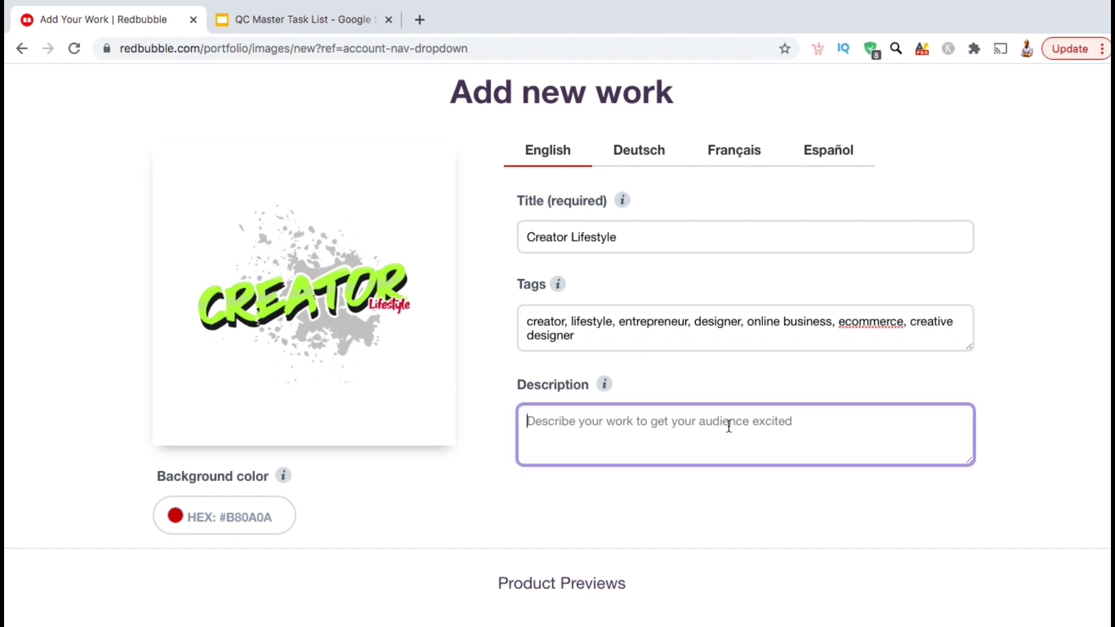
pyautogui.write('Are you a')
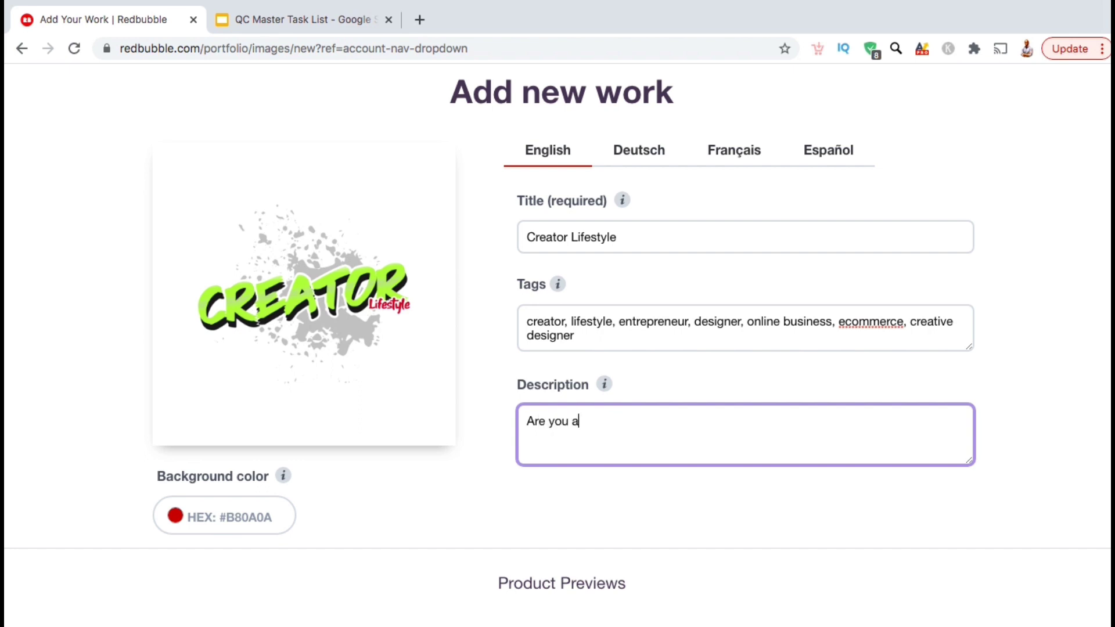
pyautogui.write('designer or entrepreneur that lives a creator lifestyle? Well this Creator Lifestyle design is for you! Ideal gift for anyone that enjoys creating, designing, online business, ecommerce or loves living the creator')
pyautogui.write('lifes')
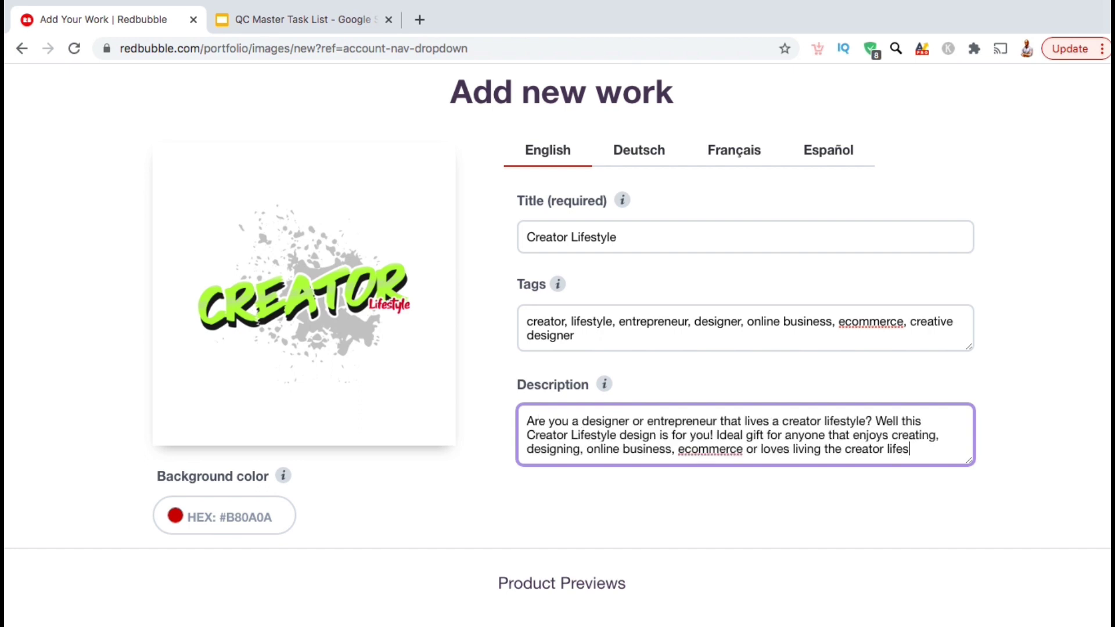
pyautogui.write('tyle!')
pyautogui.click(911, 534)
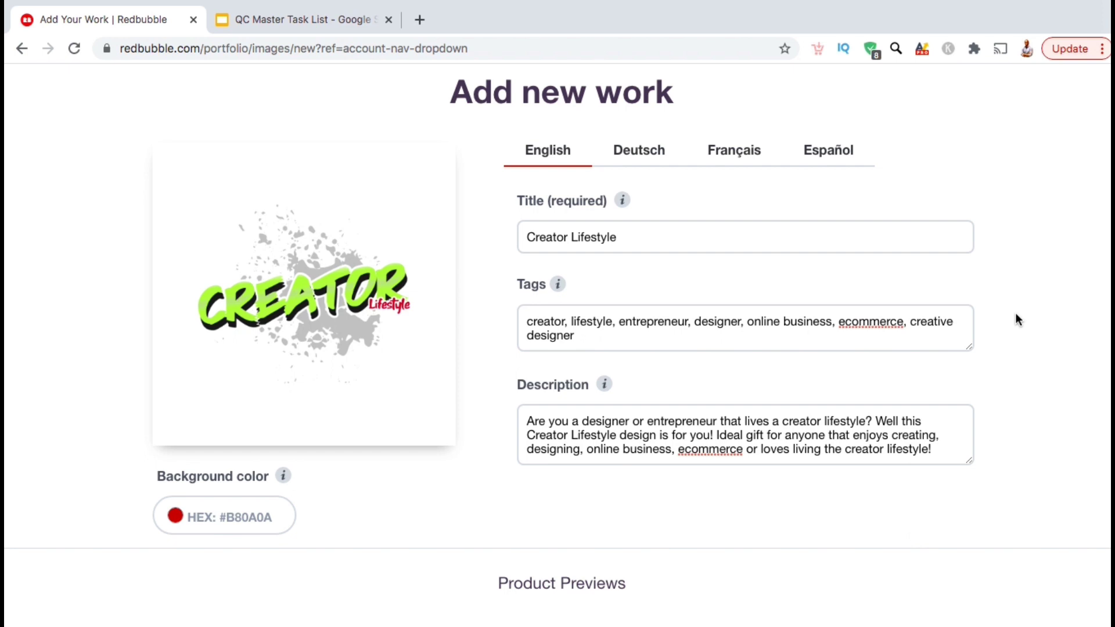
# Enable Sleeveless Tops for the CREATOR design.
pyautogui.scroll(-6, 1015, 318)
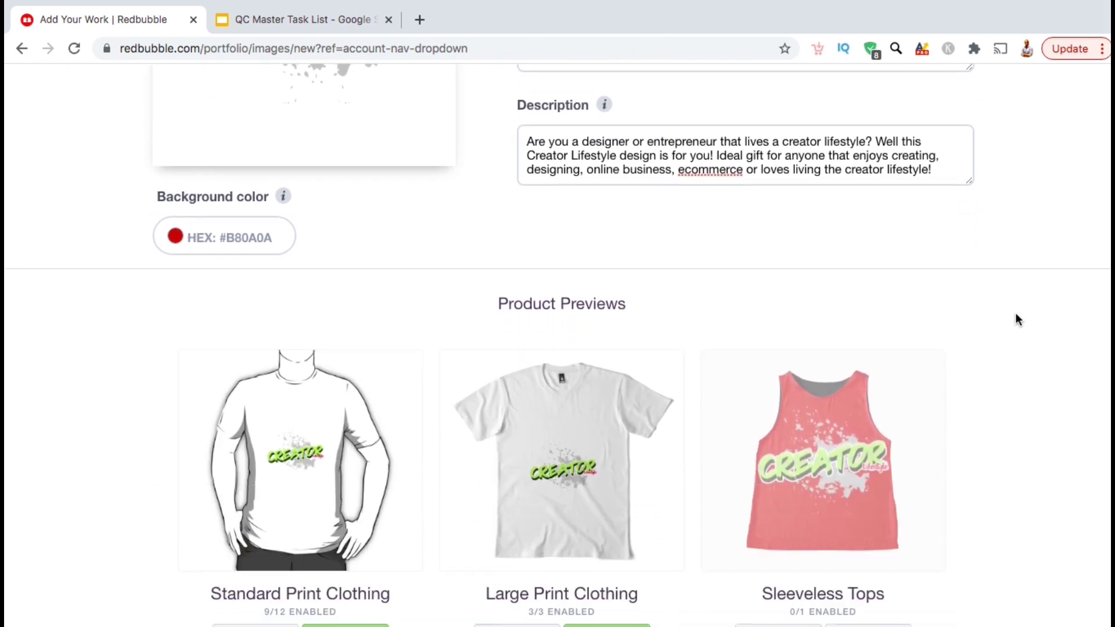
pyautogui.scroll(-3, 1016, 315)
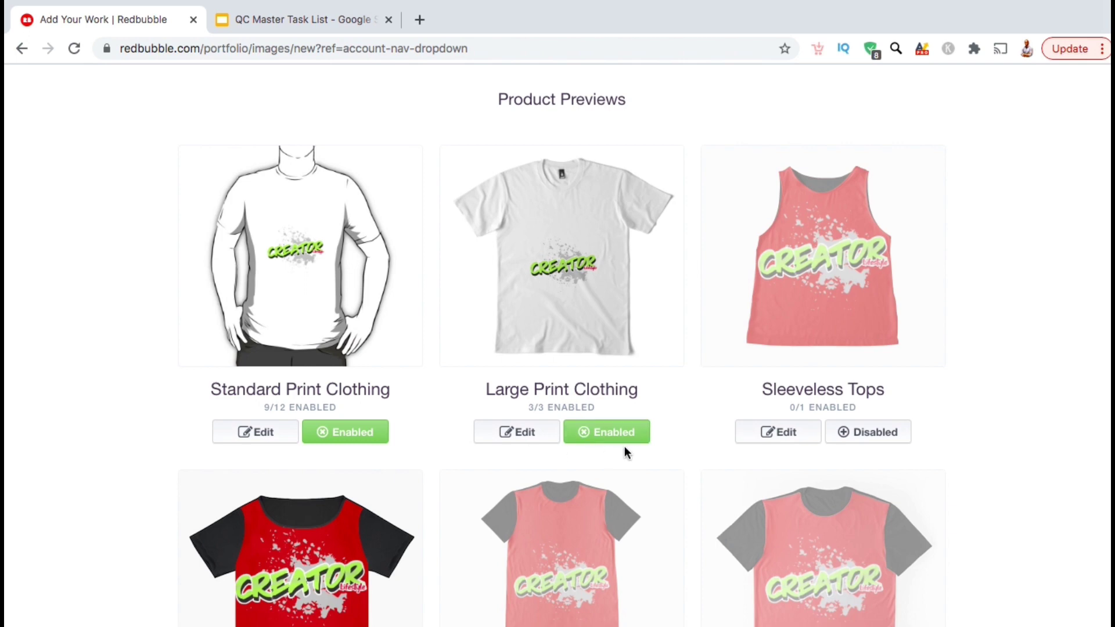
pyautogui.click(867, 436)
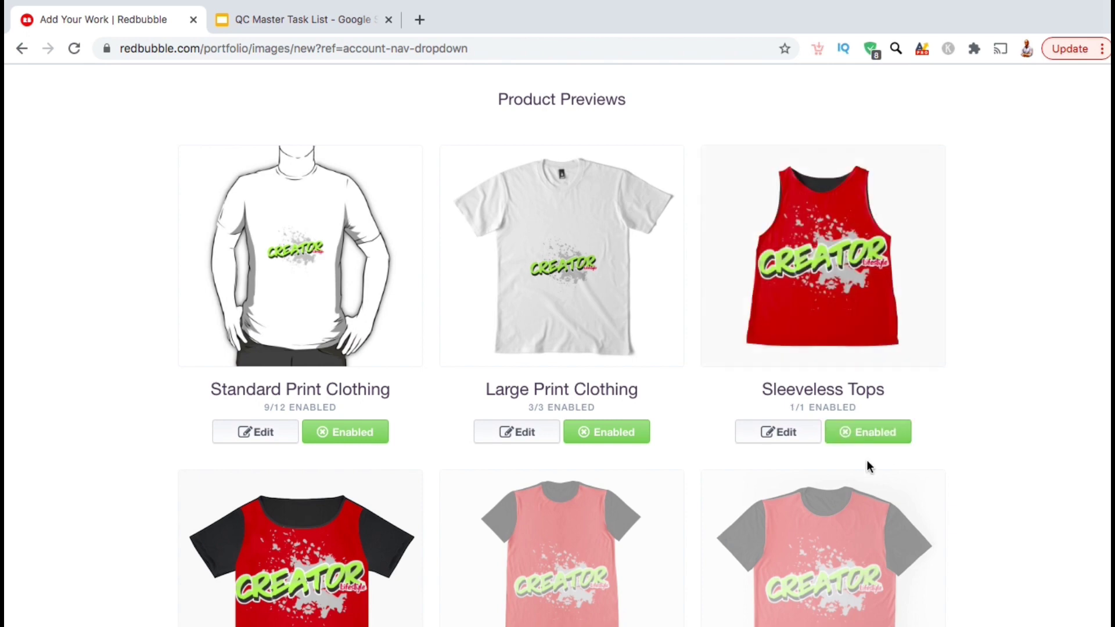
# Disable Water Bottles for the design.
pyautogui.scroll(-4, 868, 462)
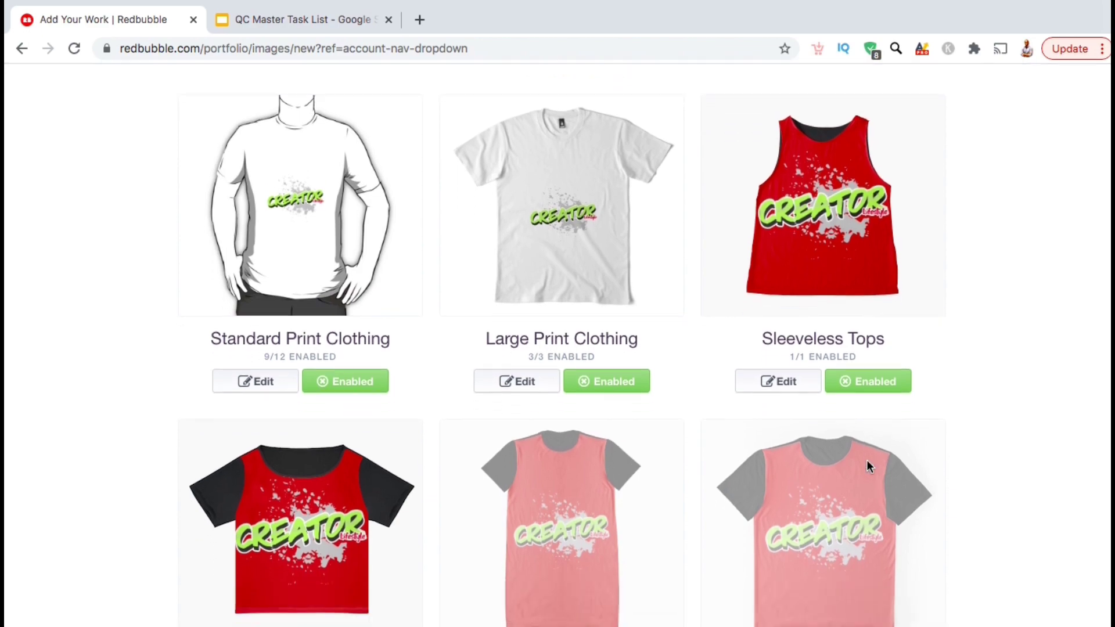
pyautogui.scroll(-5, 869, 468)
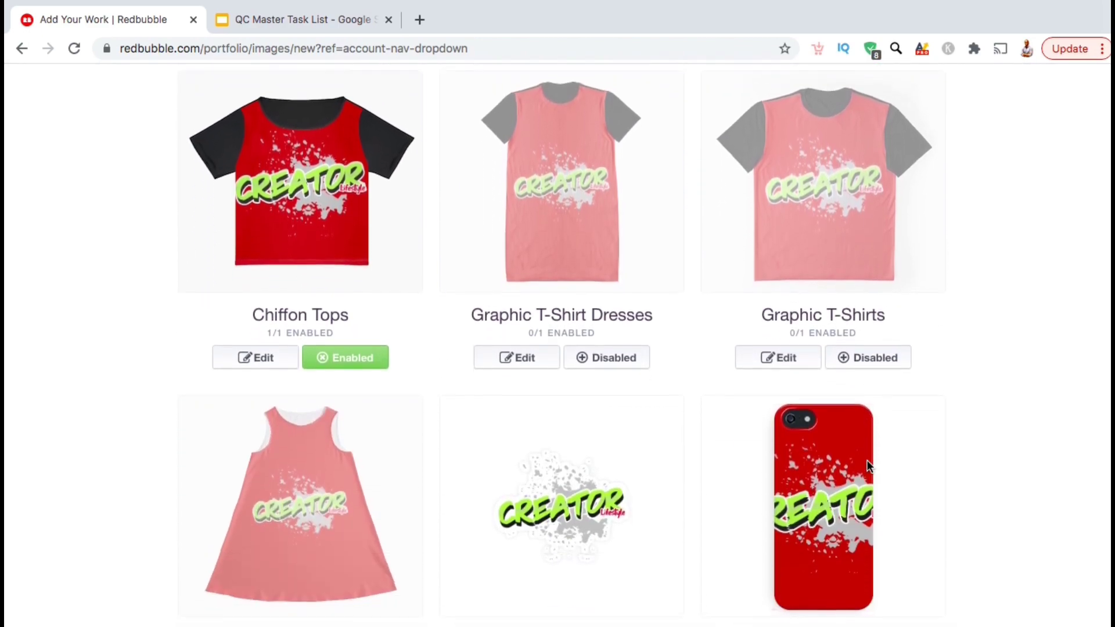
pyautogui.scroll(-15, 870, 468)
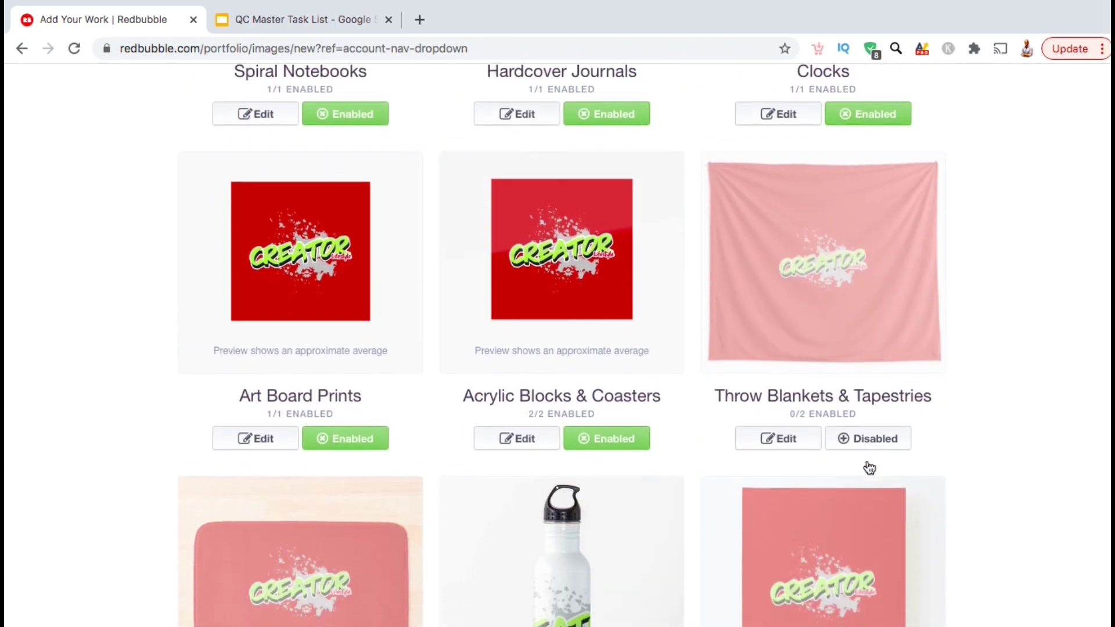
pyautogui.scroll(-3, 870, 469)
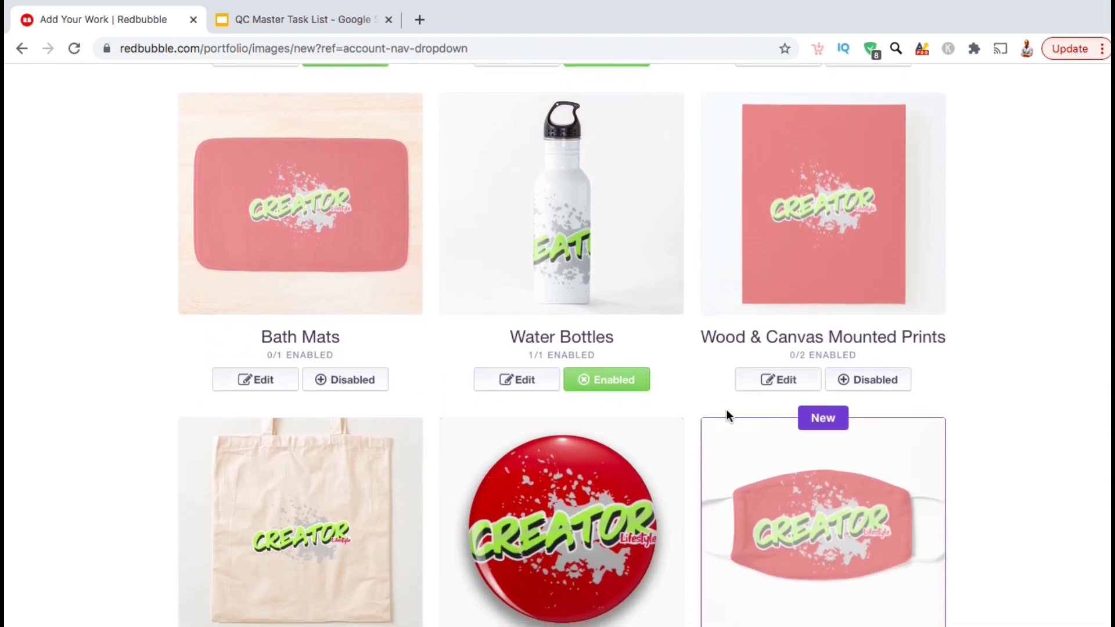
pyautogui.click(622, 386)
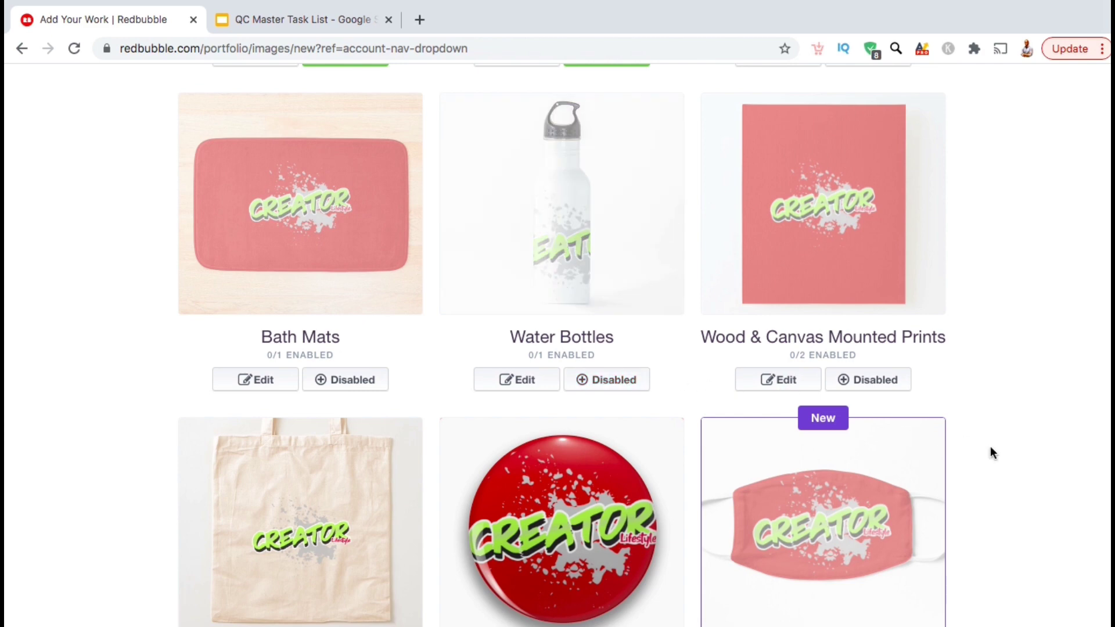
# Enable Masks for the design, then return to the top of the product list.
pyautogui.scroll(-3, 993, 456)
pyautogui.scroll(-5, 992, 456)
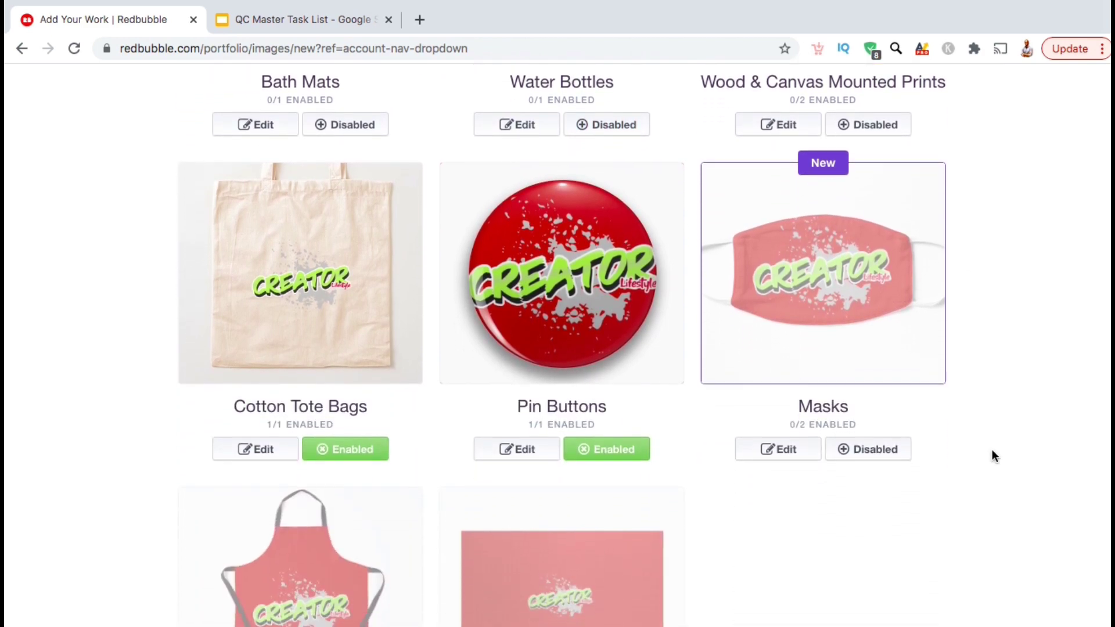
pyautogui.click(856, 453)
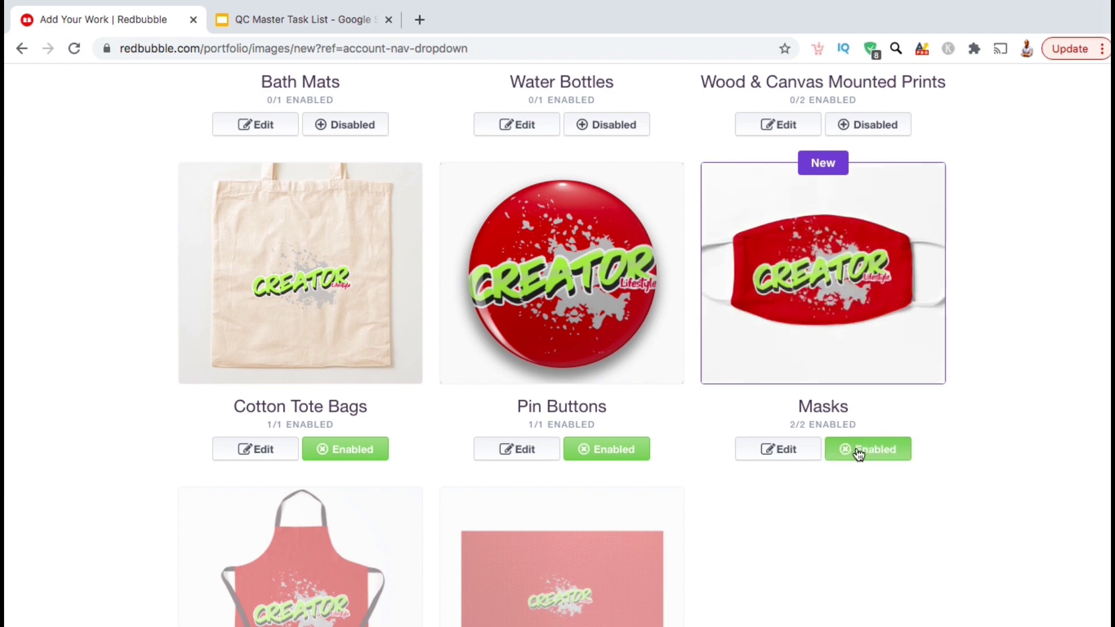
pyautogui.scroll(-3, 964, 443)
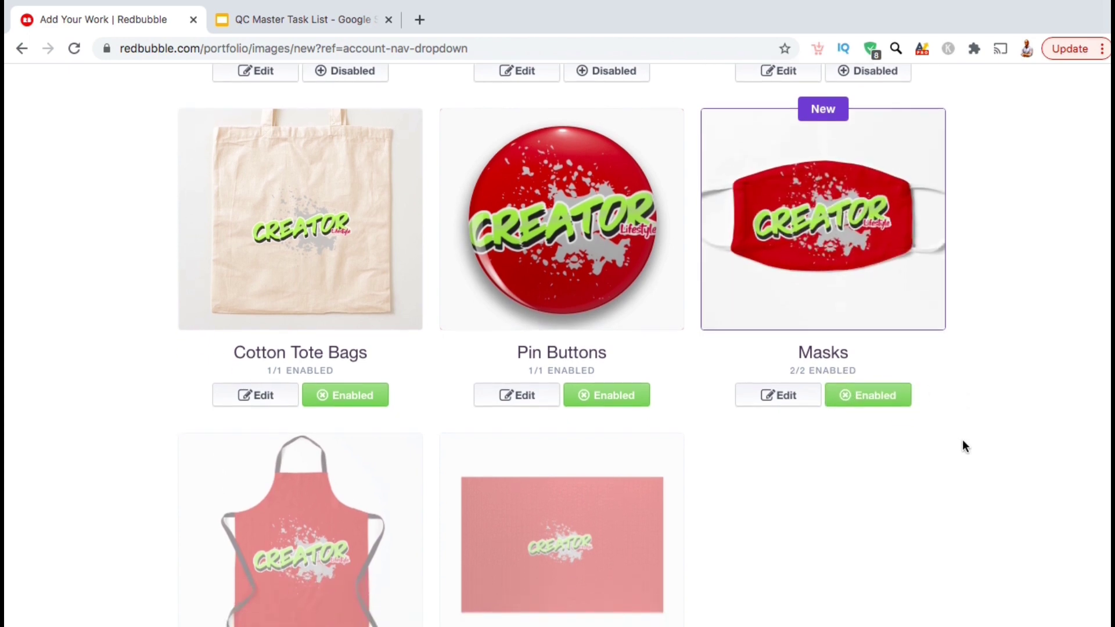
pyautogui.scroll(-3, 963, 444)
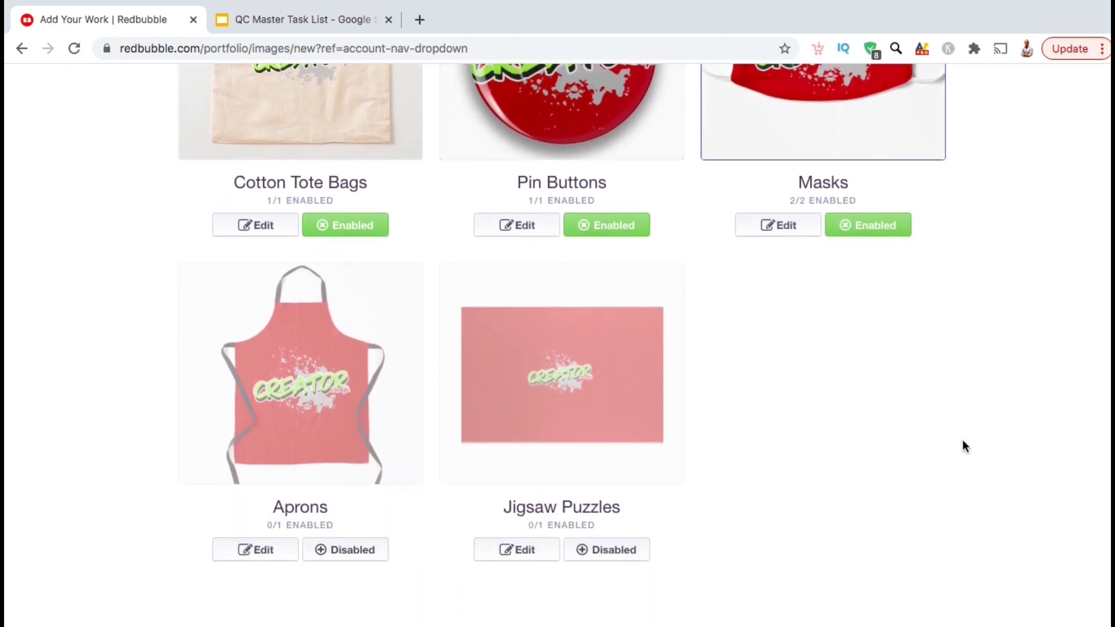
pyautogui.scroll(1, 963, 446)
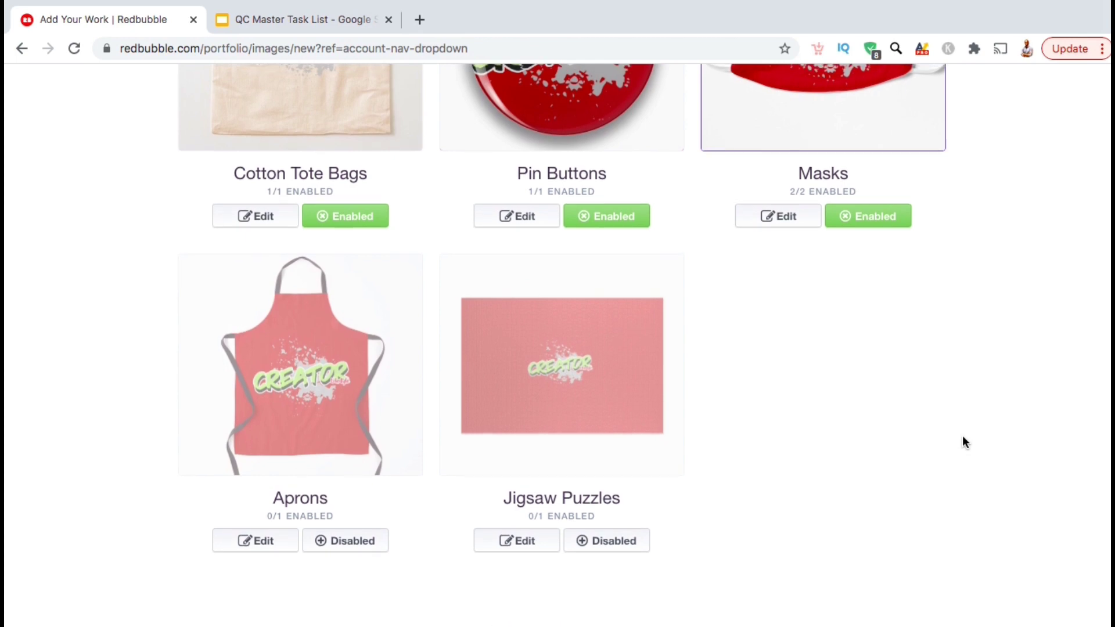
pyautogui.scroll(20, 963, 439)
pyautogui.scroll(15, 963, 443)
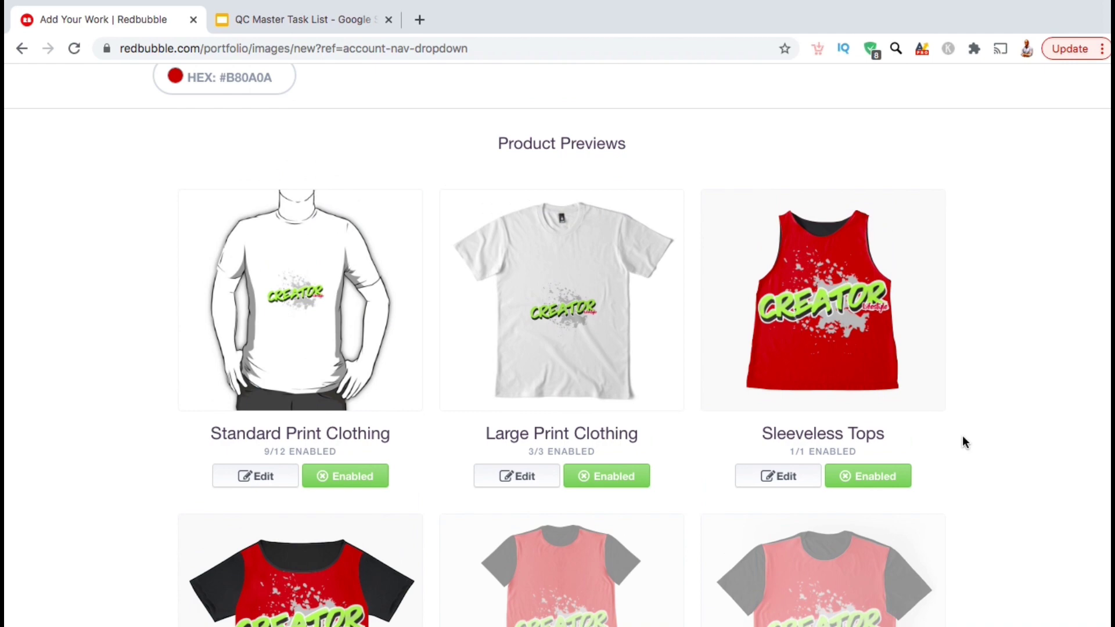
pyautogui.scroll(1, 963, 442)
pyautogui.scroll(-2, 963, 442)
pyautogui.scroll(-1, 963, 437)
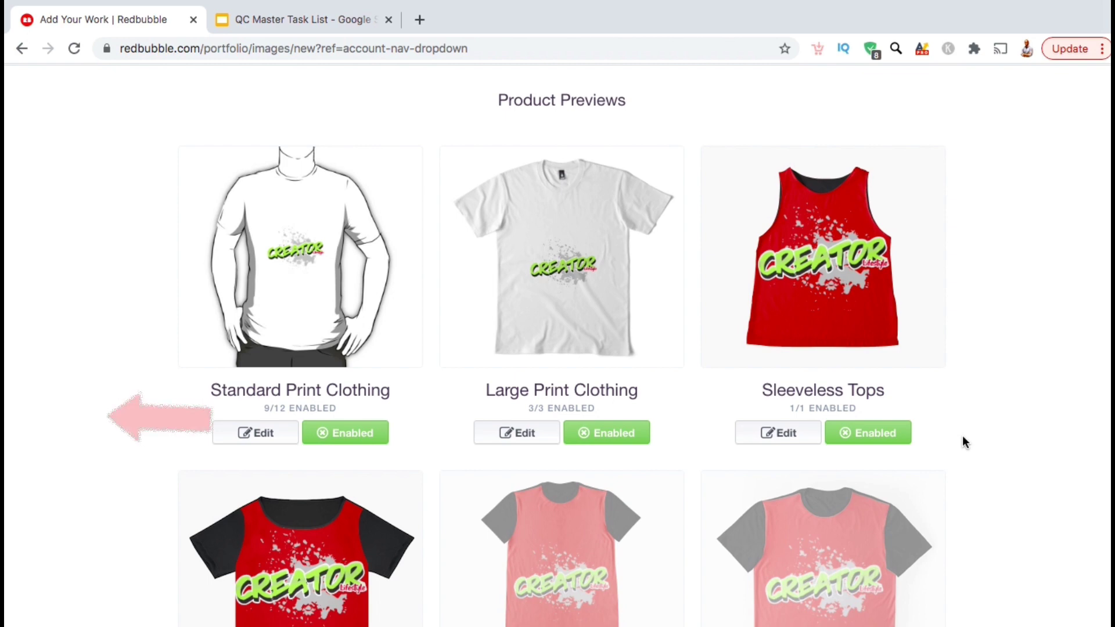
# Open the Standard Print Clothing editor and settle on a royal blue Essential T-Shirt.
pyautogui.click(257, 437)
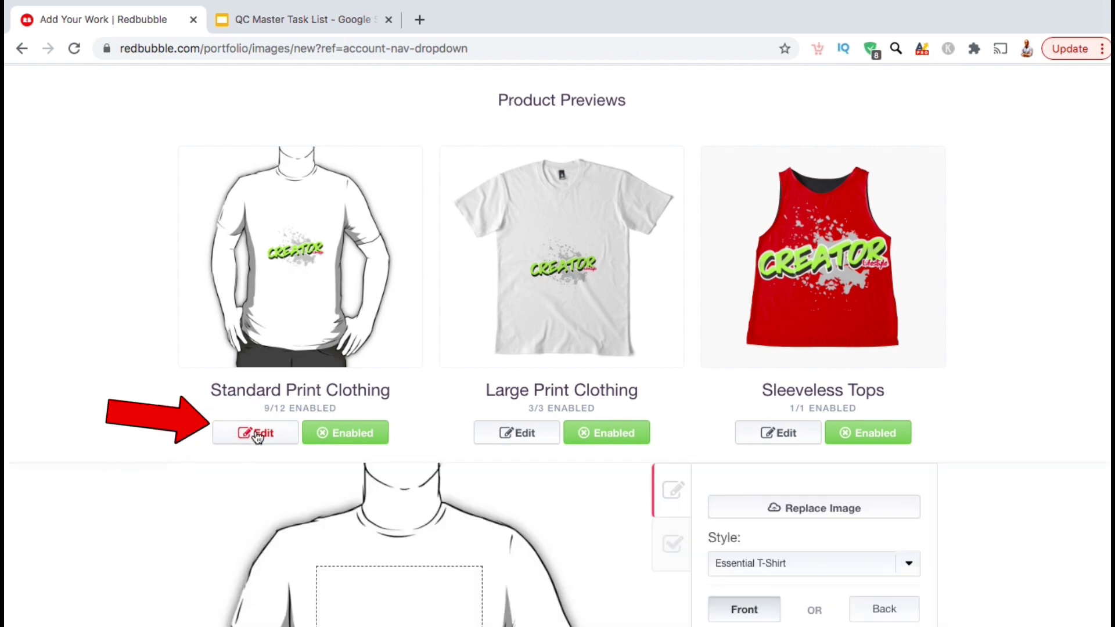
pyautogui.scroll(-1, 1023, 476)
pyautogui.scroll(-5, 1037, 484)
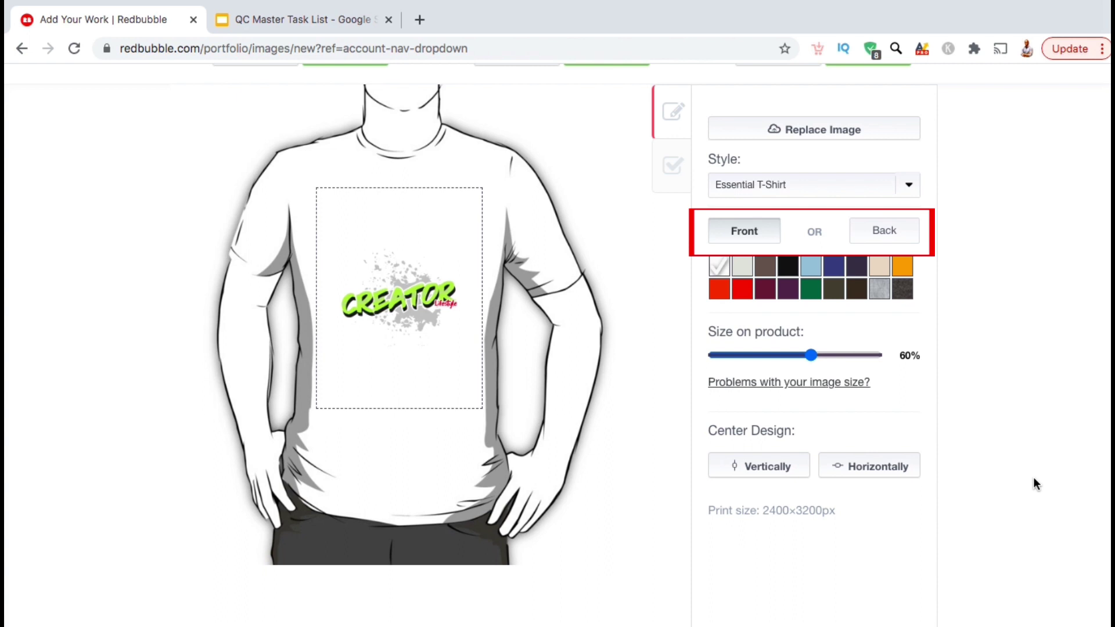
pyautogui.click(836, 268)
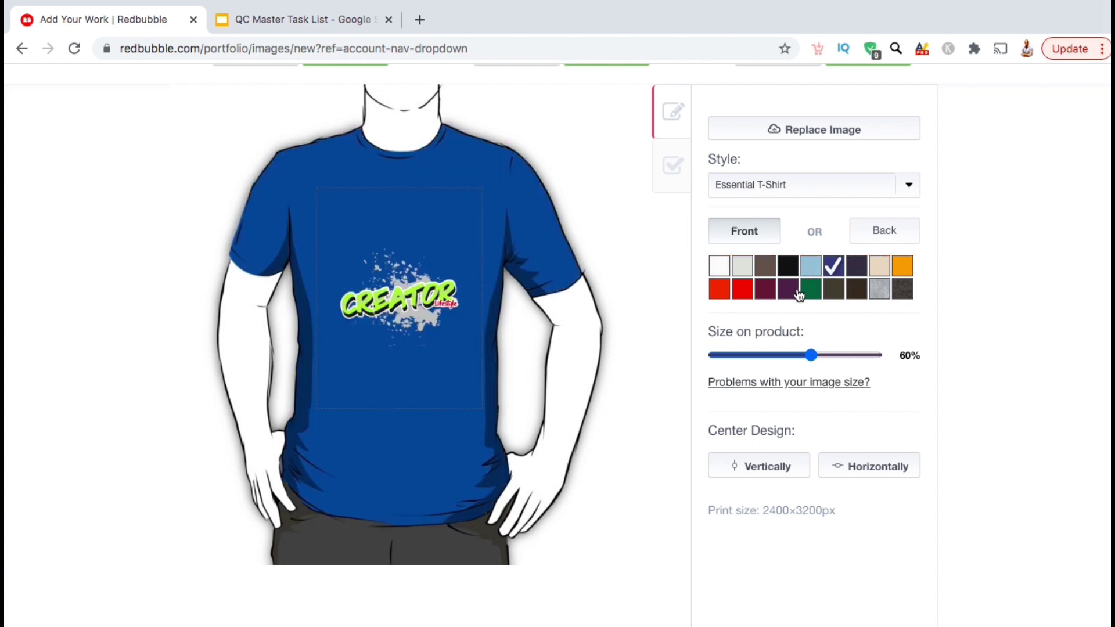
pyautogui.click(812, 269)
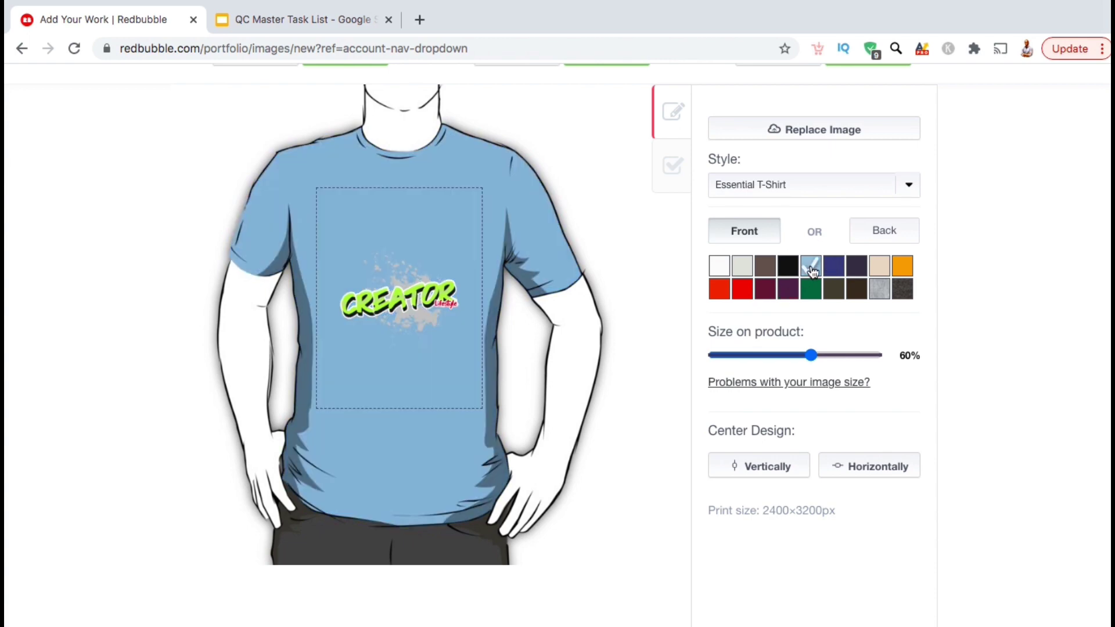
pyautogui.click(855, 290)
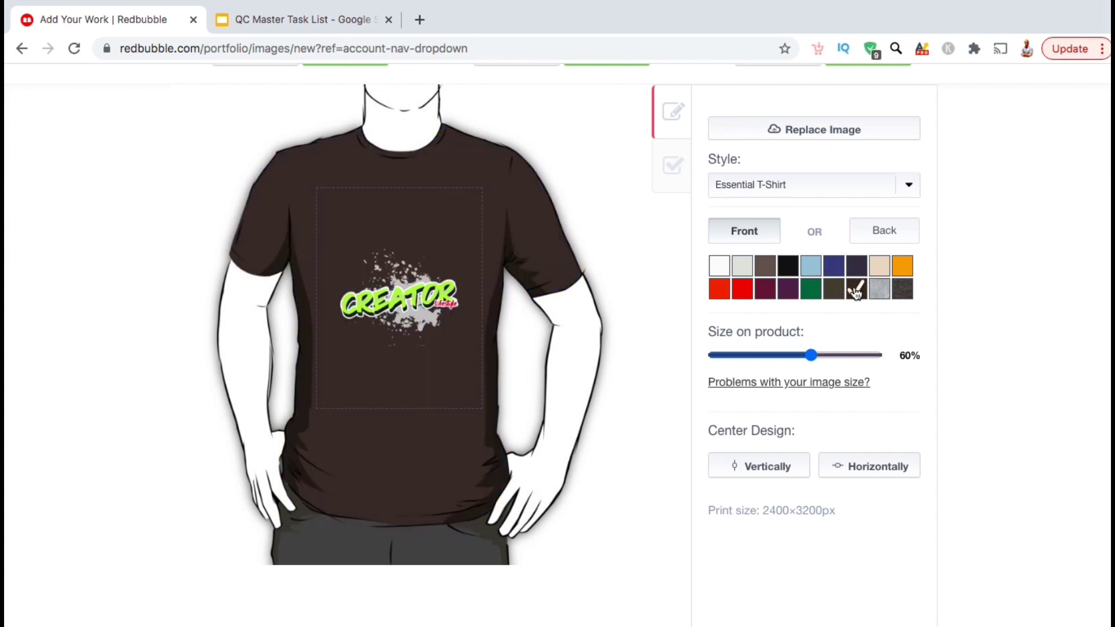
pyautogui.click(810, 290)
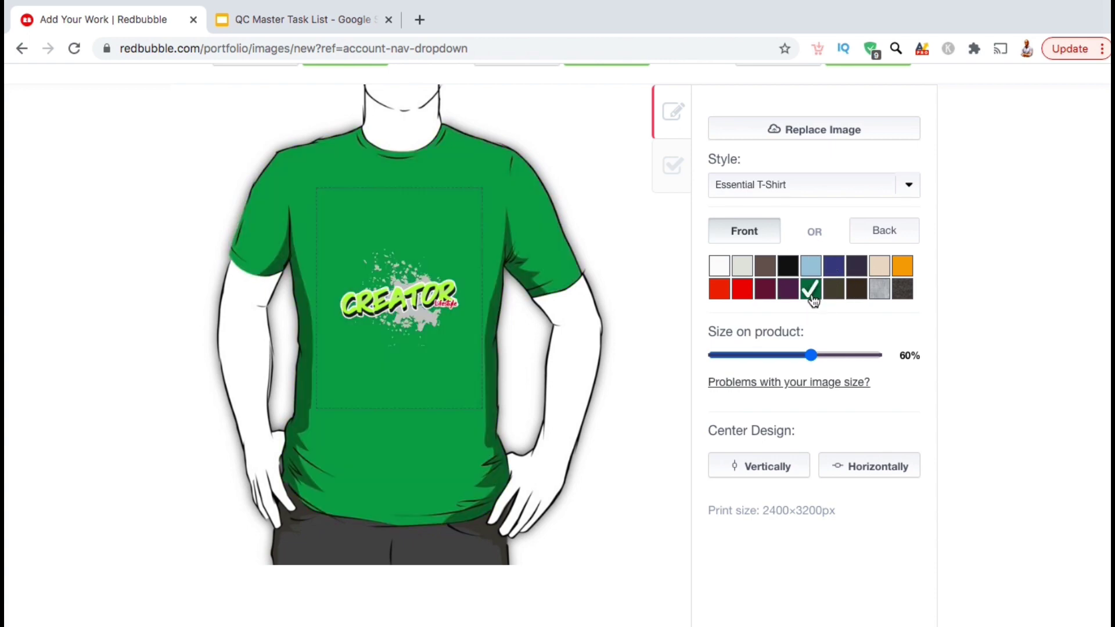
pyautogui.click(851, 273)
pyautogui.click(837, 271)
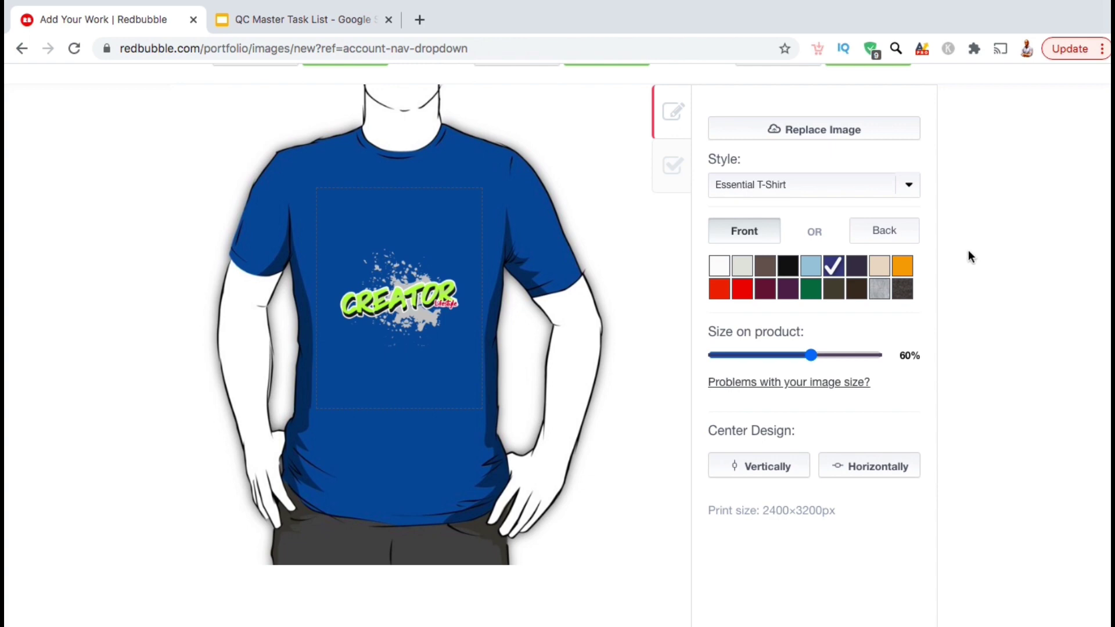
# Enlarge the design to 71%, move it higher, and centre it horizontally on the shirt.
pyautogui.hotkey('shift', 'Tab')
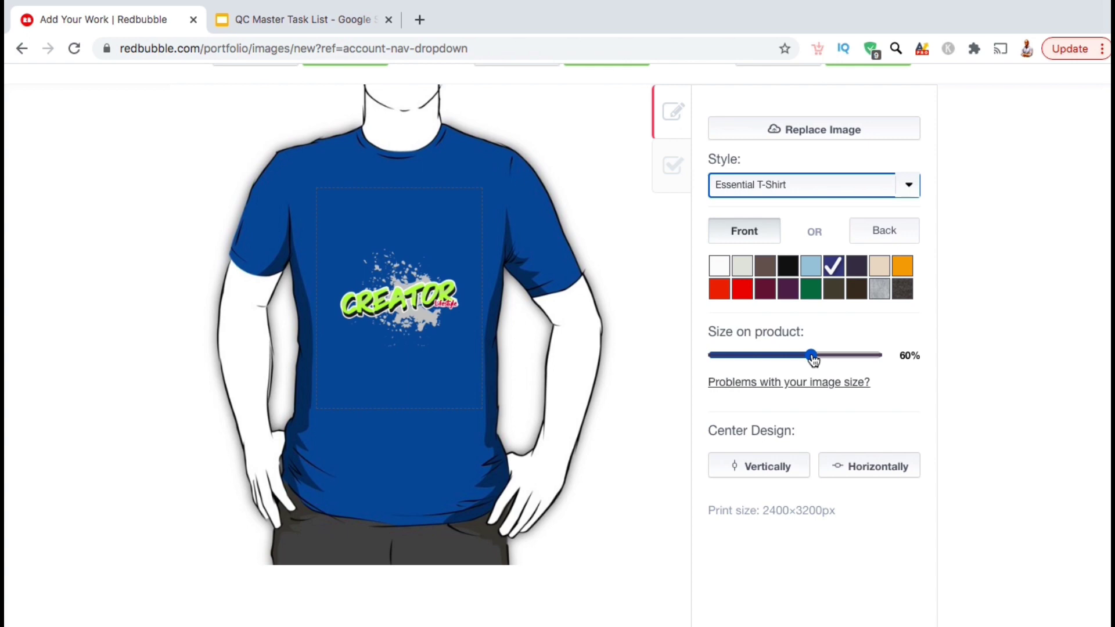
pyautogui.moveTo(813, 360)
pyautogui.mouseDown()
pyautogui.moveTo(846, 361)
pyautogui.moveTo(830, 364)
pyautogui.mouseUp()
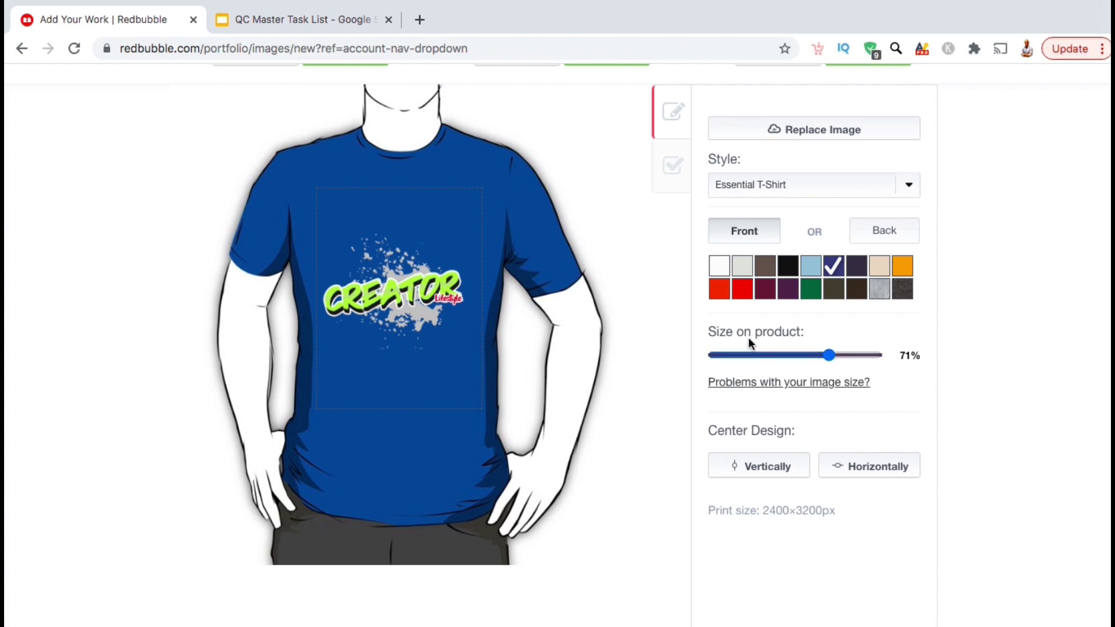
pyautogui.moveTo(388, 290); pyautogui.dragTo(396, 258)
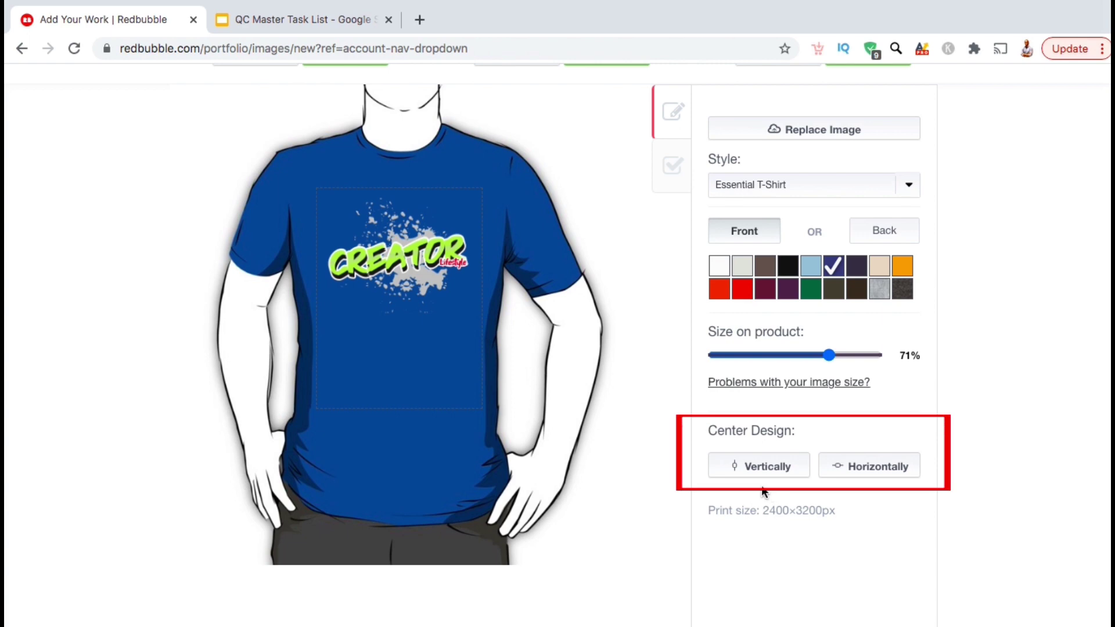
pyautogui.click(870, 477)
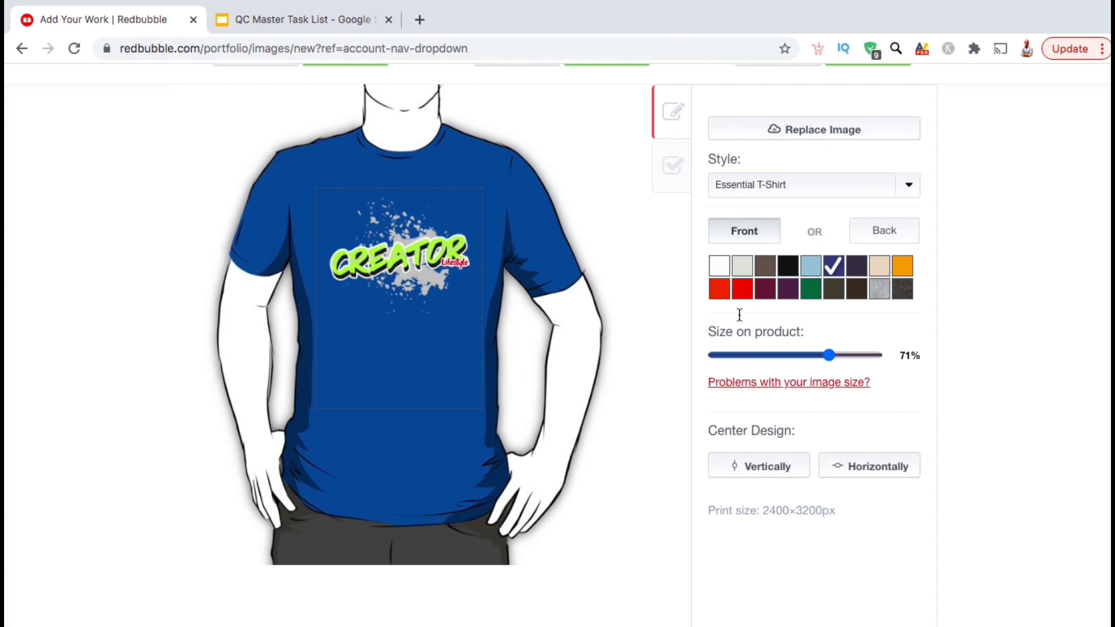
pyautogui.click(670, 186)
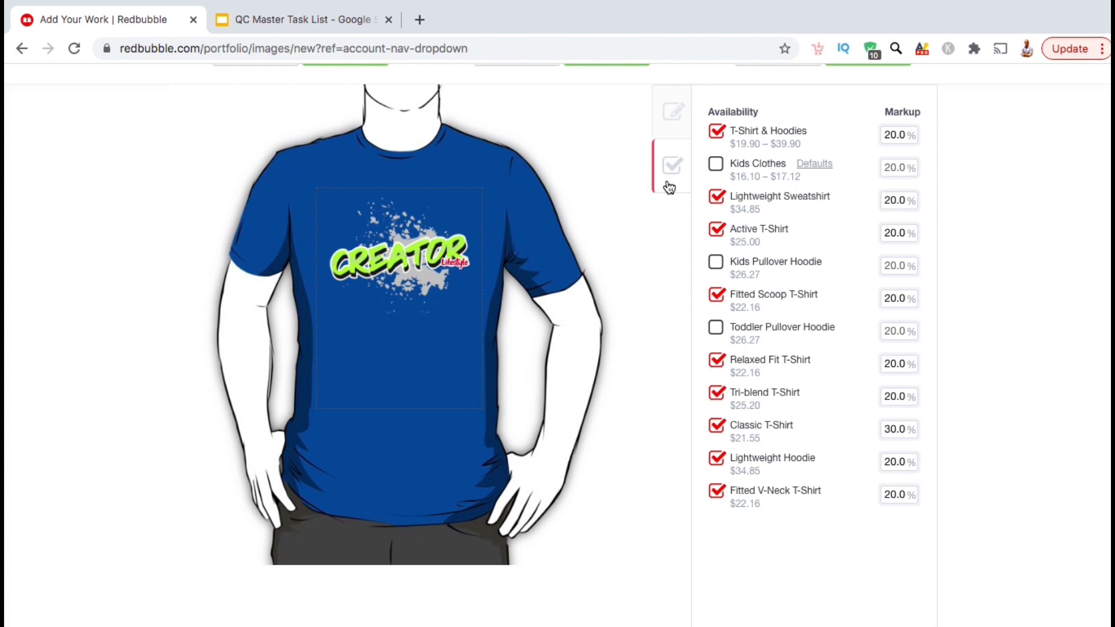
# Set the T-Shirt & Hoodies and Fitted Scoop T-Shirt markups to 25%.
pyautogui.click(898, 132)
pyautogui.press('BackSpace')
pyautogui.write('5')
pyautogui.click(895, 298)
pyautogui.press('BackSpace')
pyautogui.press('BackSpace')
pyautogui.write('25')
pyautogui.click(894, 365)
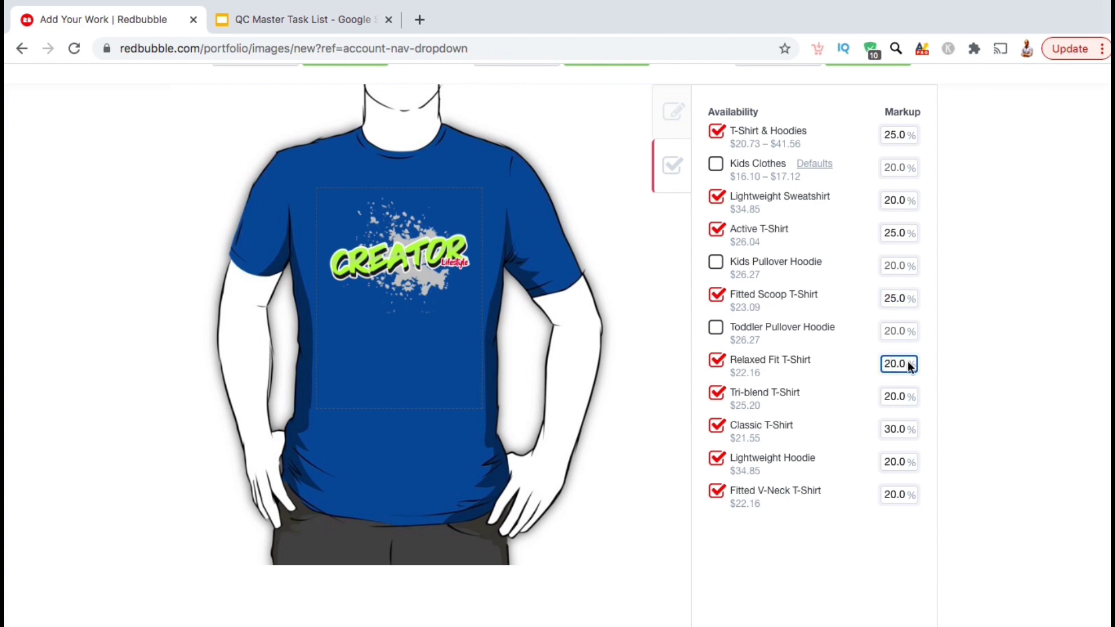
pyautogui.click(868, 437)
pyautogui.click(679, 120)
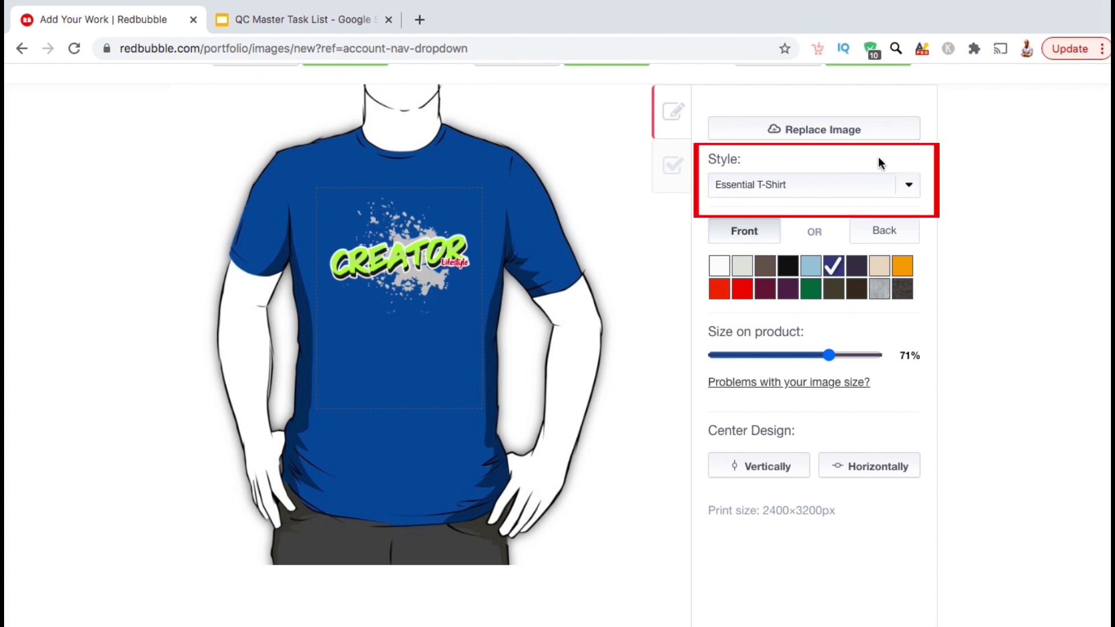
# On the pullover hoodie, size the design to 76%, centre it horizontally, and apply the changes.
pyautogui.click(917, 184)
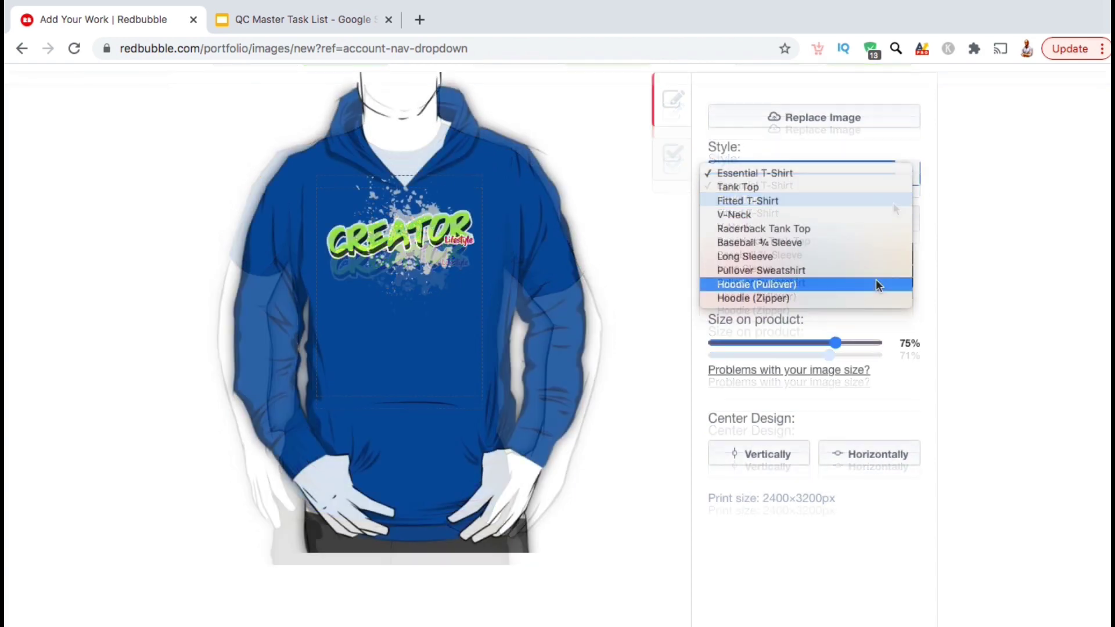
pyautogui.click(876, 285)
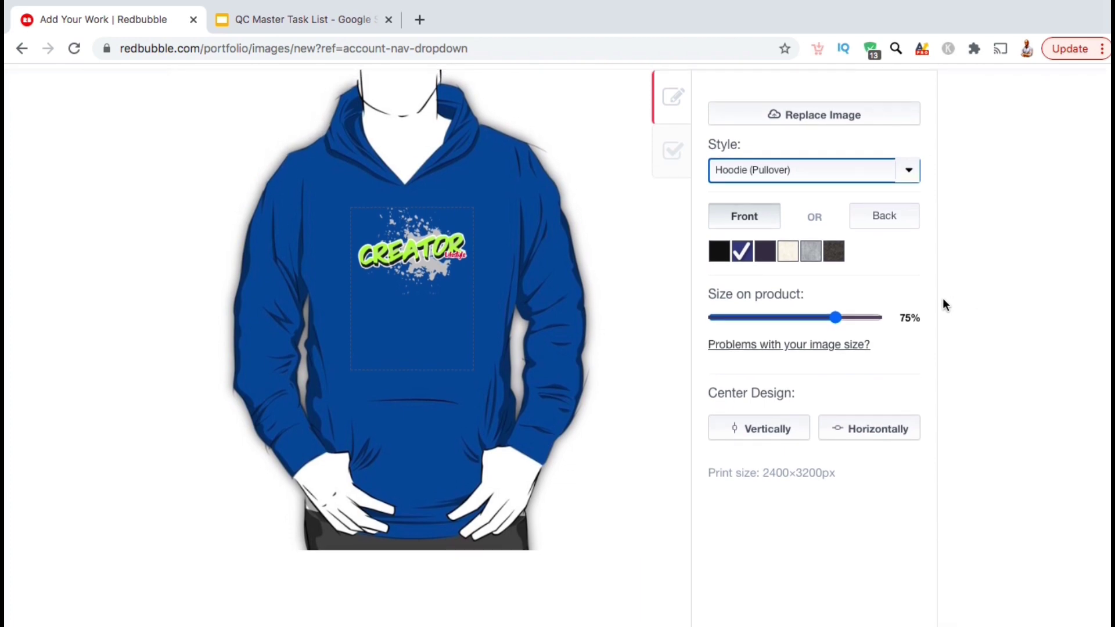
pyautogui.moveTo(841, 328)
pyautogui.mouseDown()
pyautogui.moveTo(856, 327)
pyautogui.moveTo(839, 320)
pyautogui.mouseUp()
pyautogui.moveTo(416, 247); pyautogui.dragTo(418, 261)
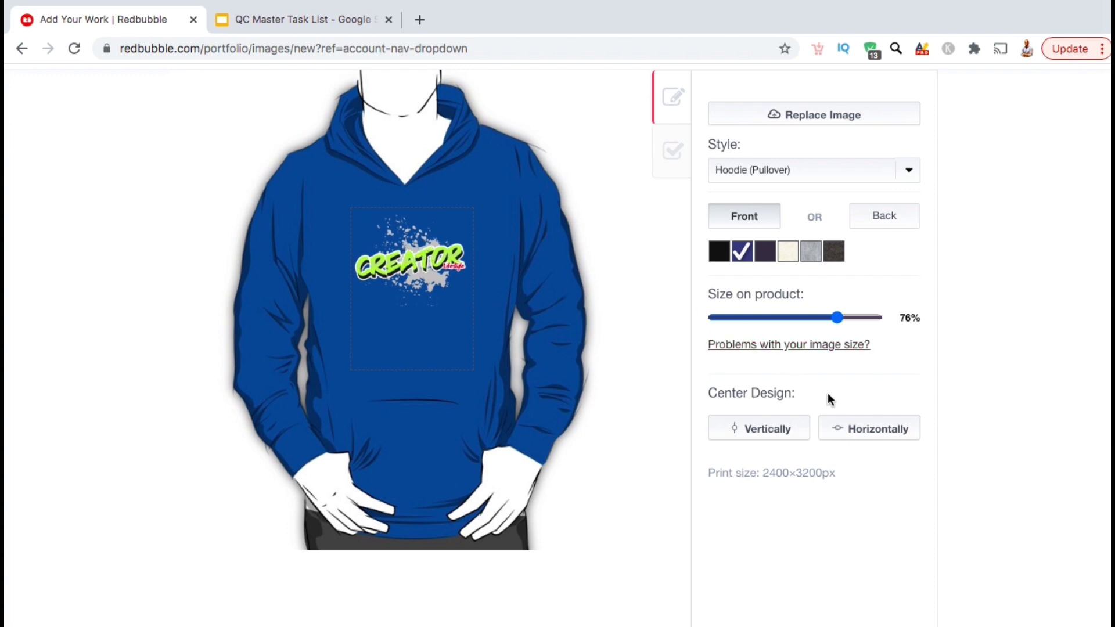
pyautogui.click(849, 429)
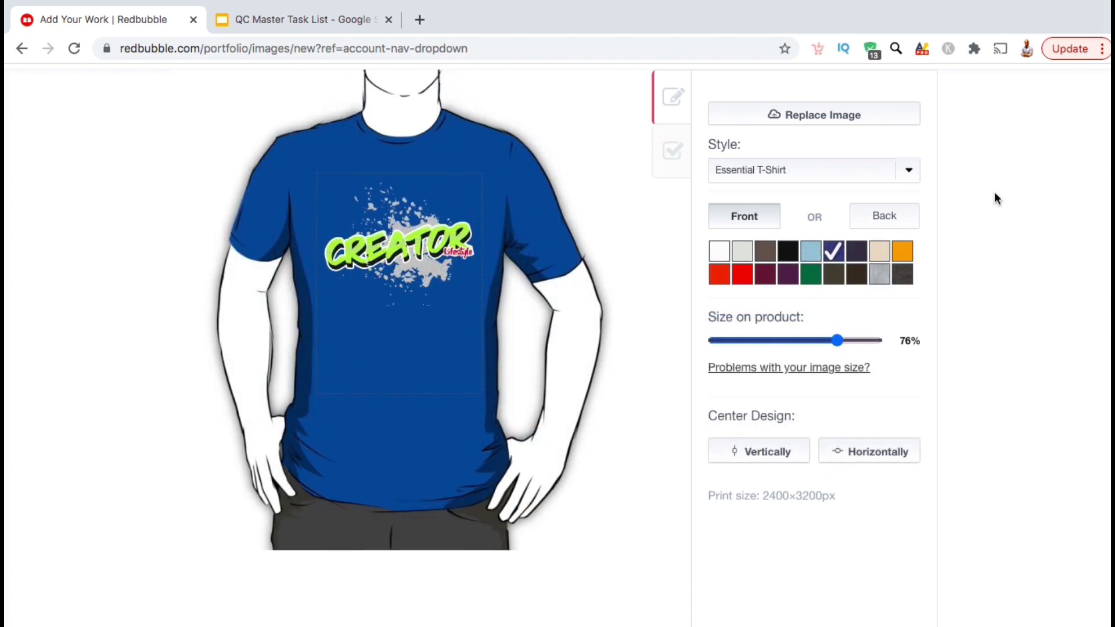
pyautogui.scroll(-2, 994, 197)
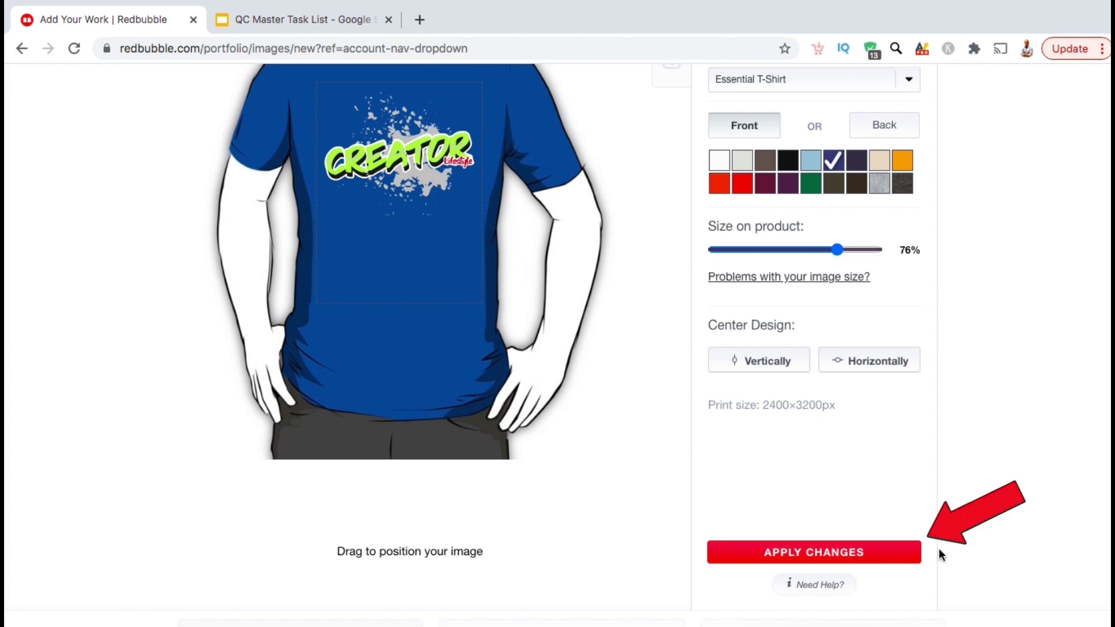
pyautogui.click(836, 560)
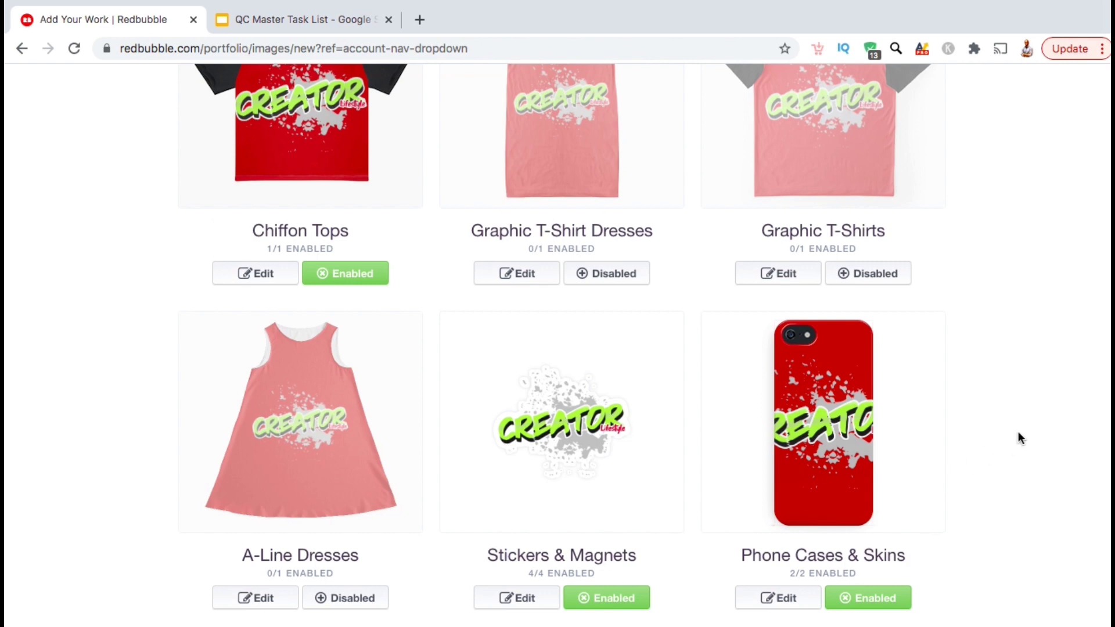
# Scale the design down to 28% on phone cases and apply the change.
pyautogui.scroll(3, 1020, 439)
pyautogui.scroll(3, 1019, 432)
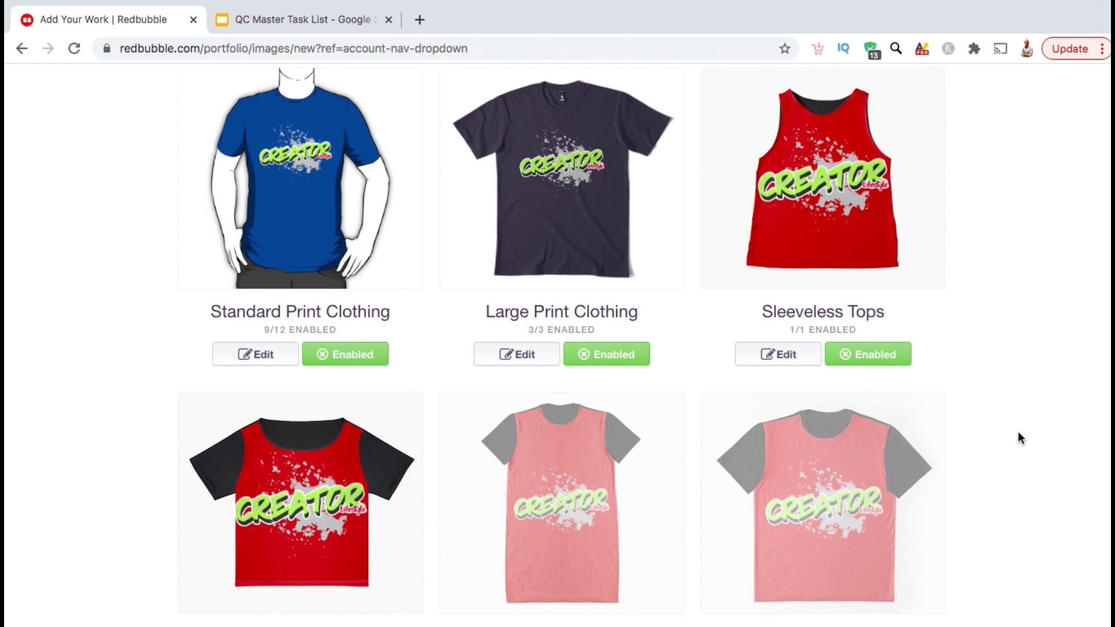
pyautogui.scroll(-8, 1019, 431)
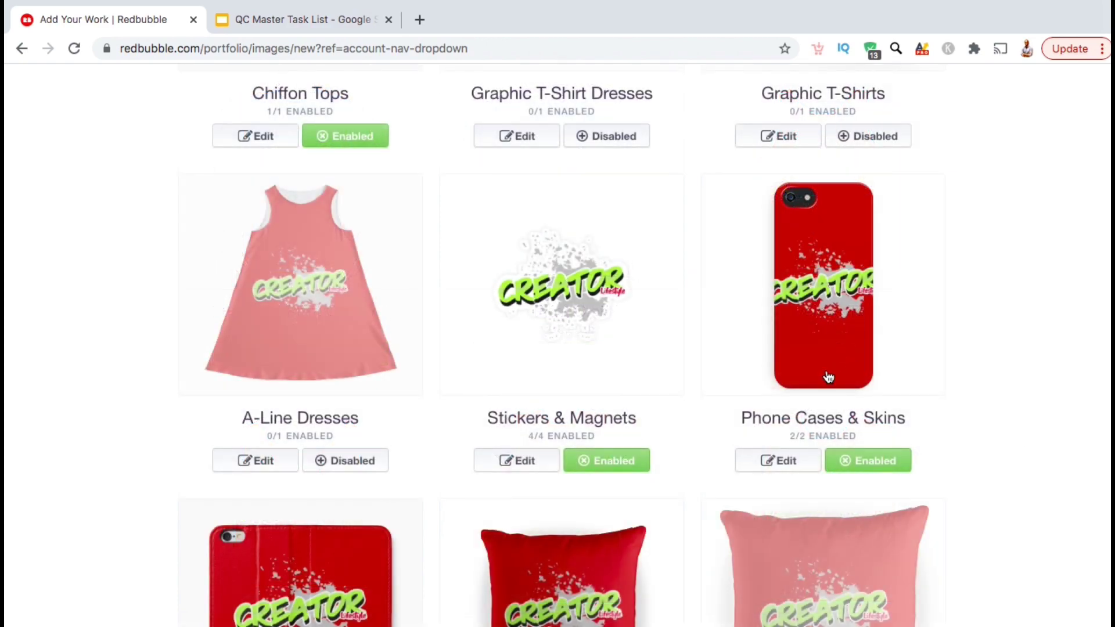
pyautogui.click(789, 460)
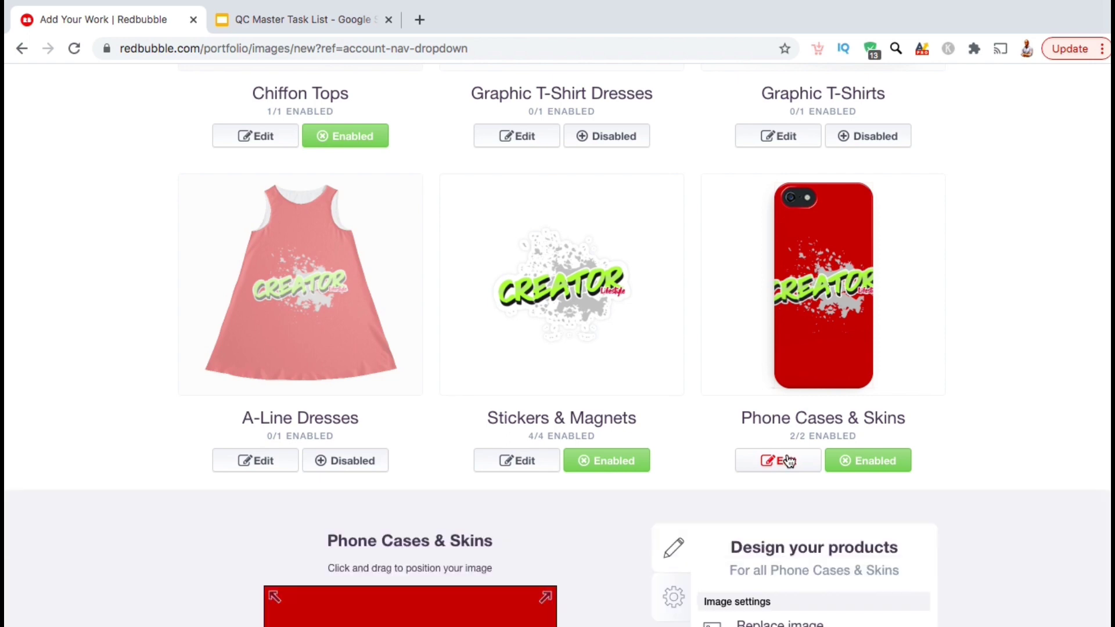
pyautogui.scroll(-2, 838, 396)
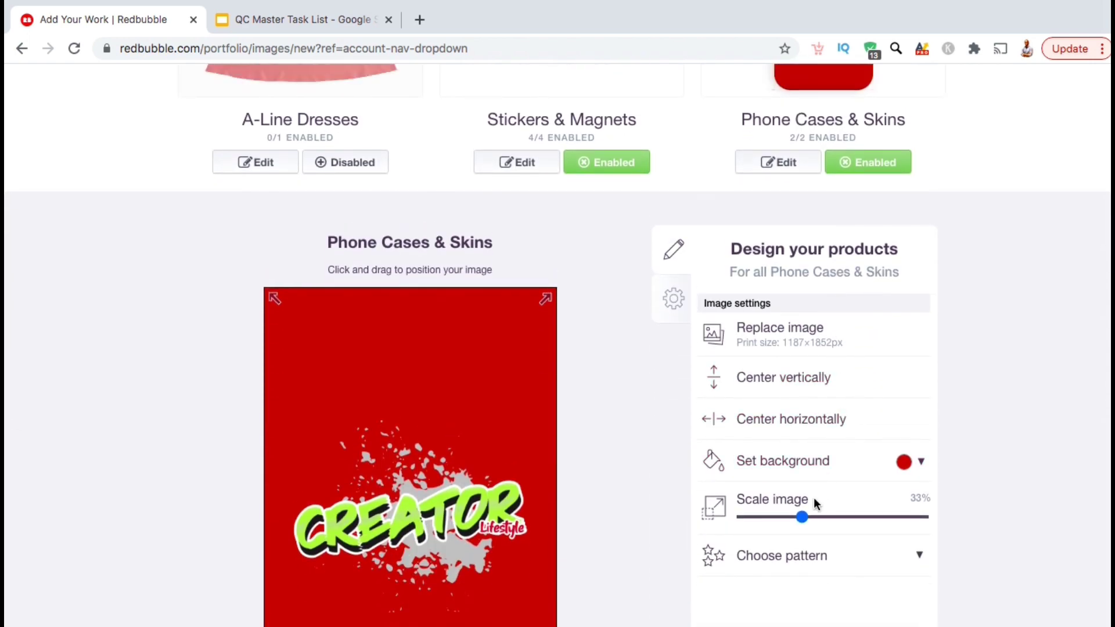
pyautogui.moveTo(801, 521); pyautogui.dragTo(793, 521)
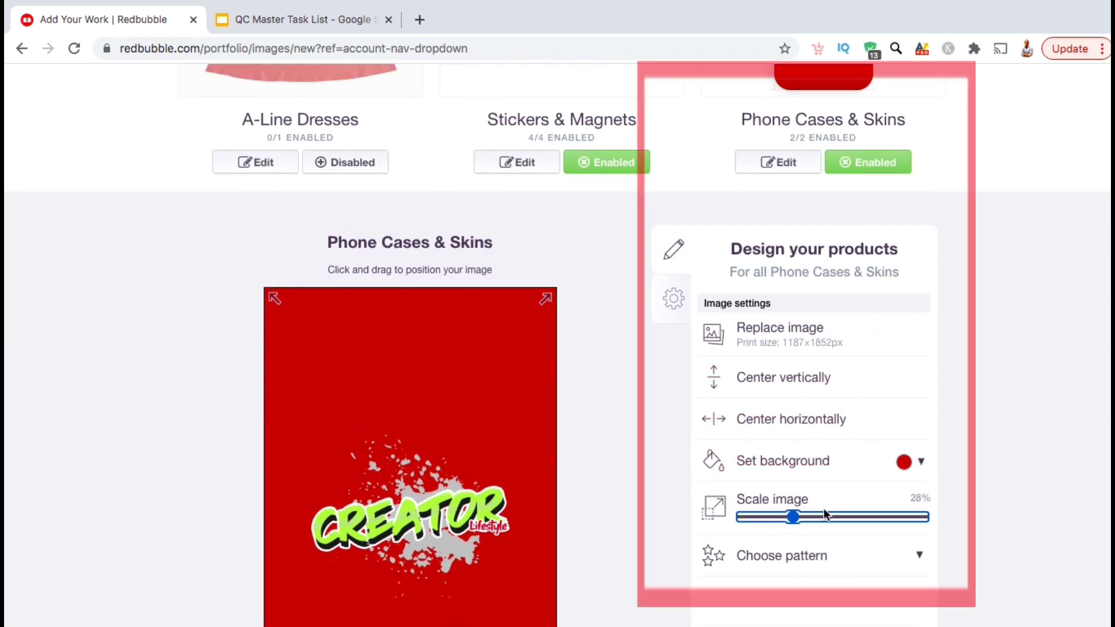
pyautogui.scroll(-3, 1001, 505)
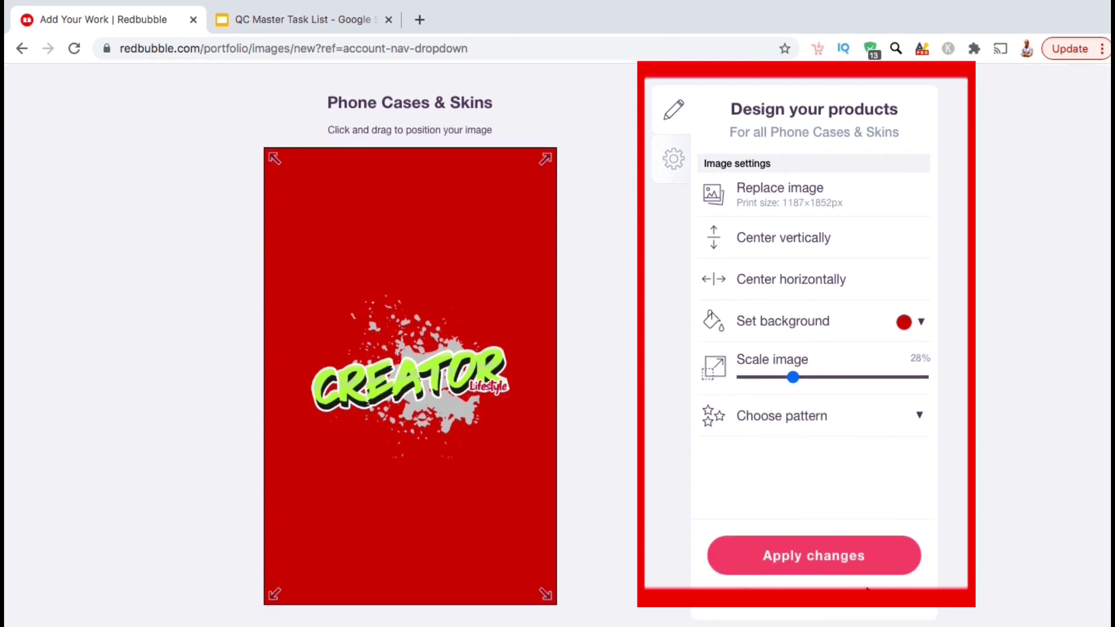
pyautogui.click(853, 571)
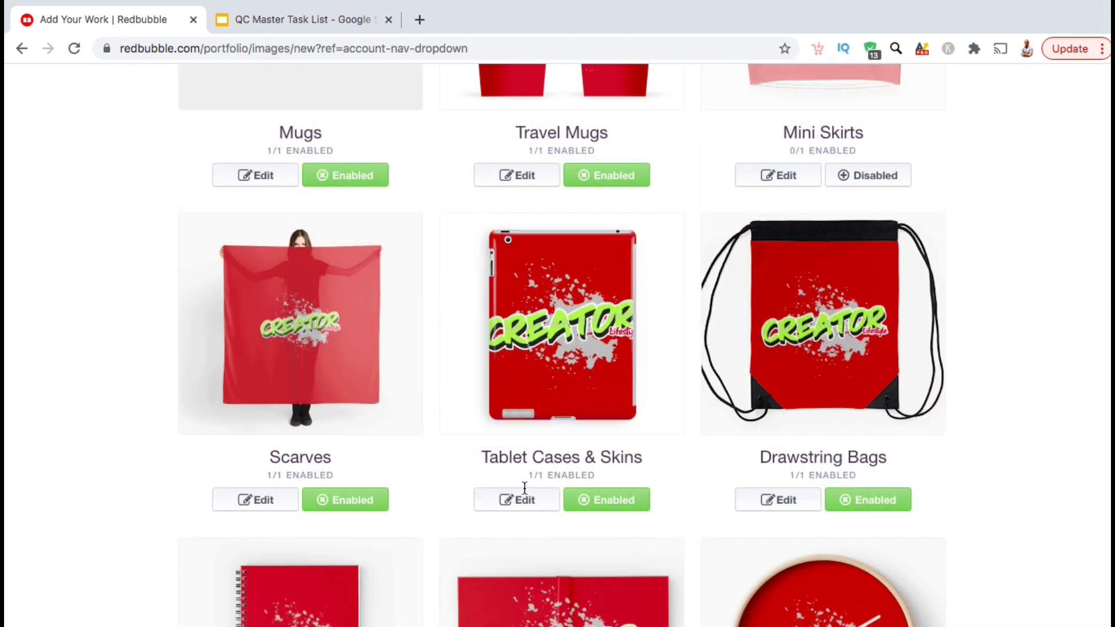
# Shrink the design on tablet cases to about 79%.
pyautogui.click(521, 501)
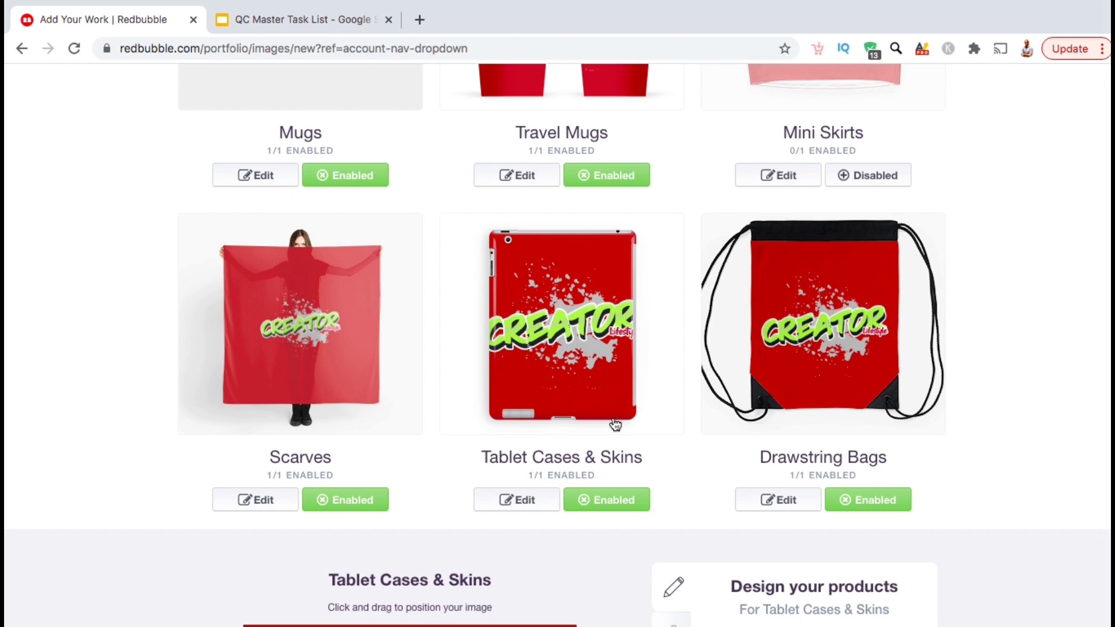
pyautogui.scroll(-5, 615, 423)
pyautogui.scroll(-2, 616, 427)
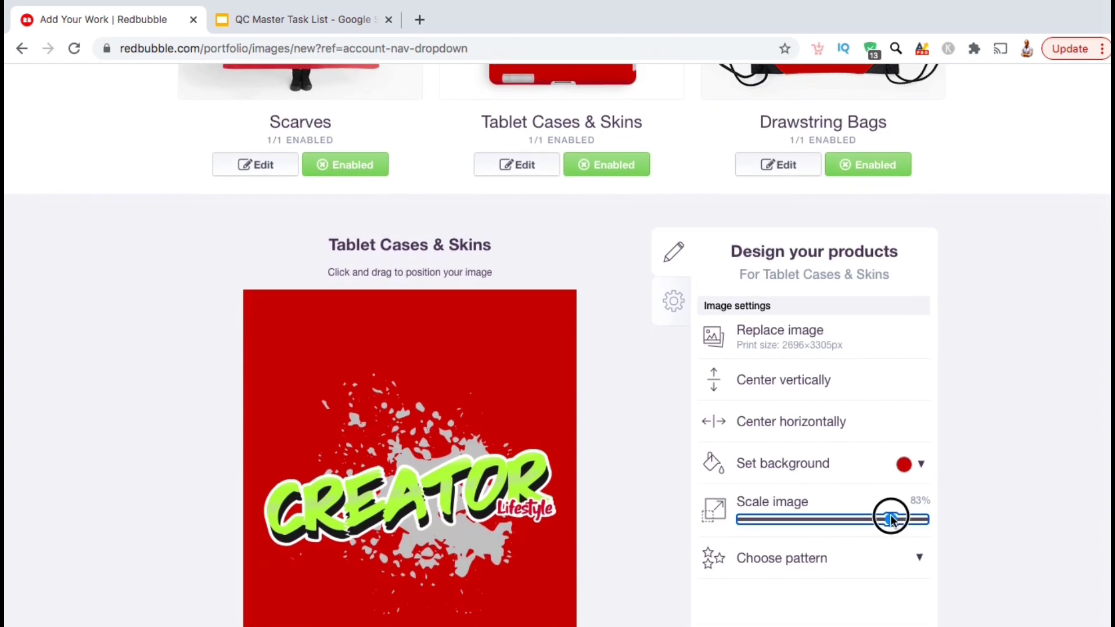
pyautogui.moveTo(889, 519); pyautogui.dragTo(863, 517)
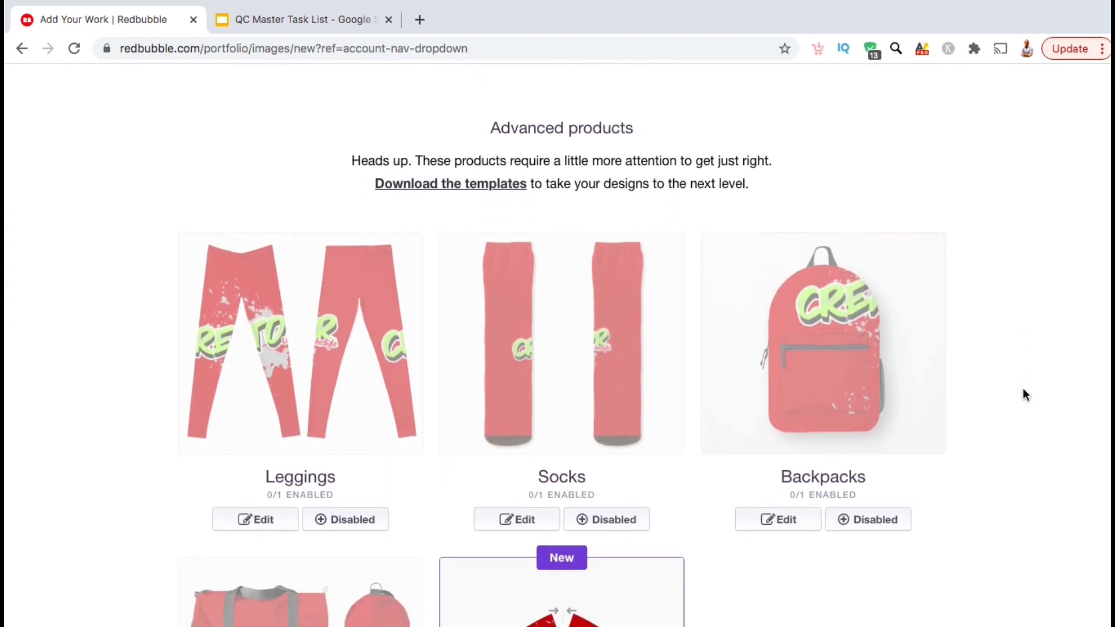
pyautogui.scroll(-4, 1023, 388)
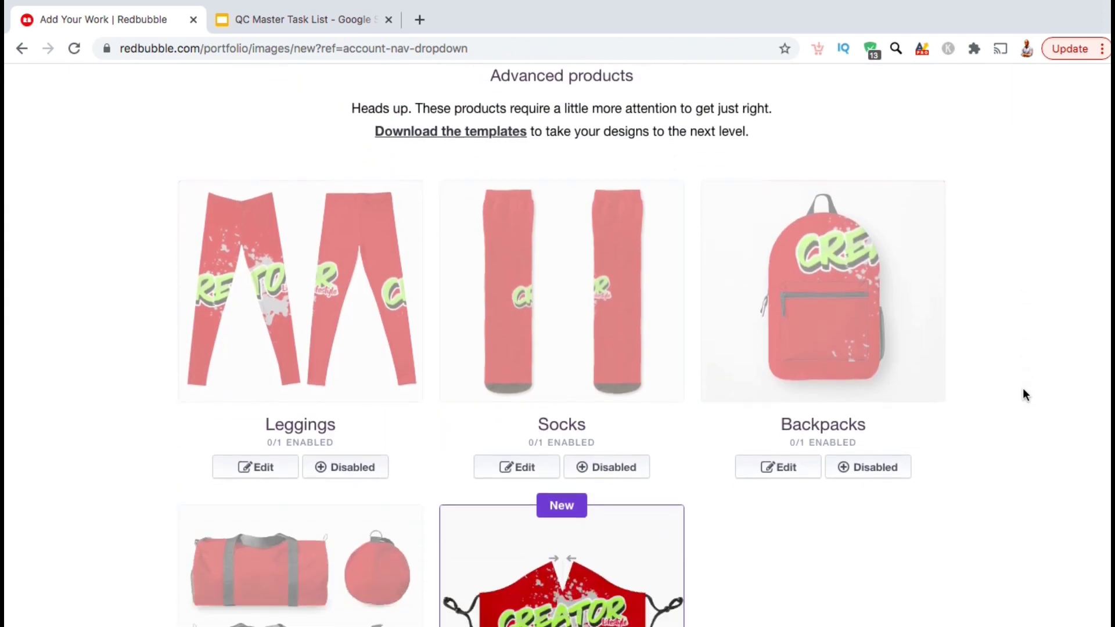
pyautogui.scroll(-5, 1023, 388)
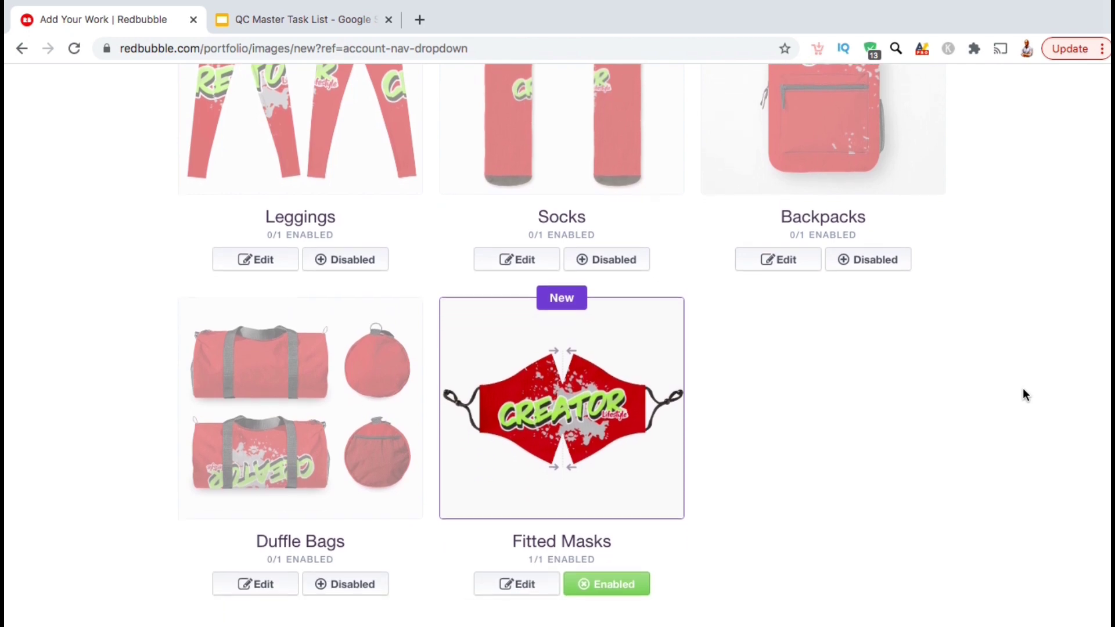
# Scroll down the Add new work page to the Collections section with Life Designs.
pyautogui.scroll(-5, 1023, 395)
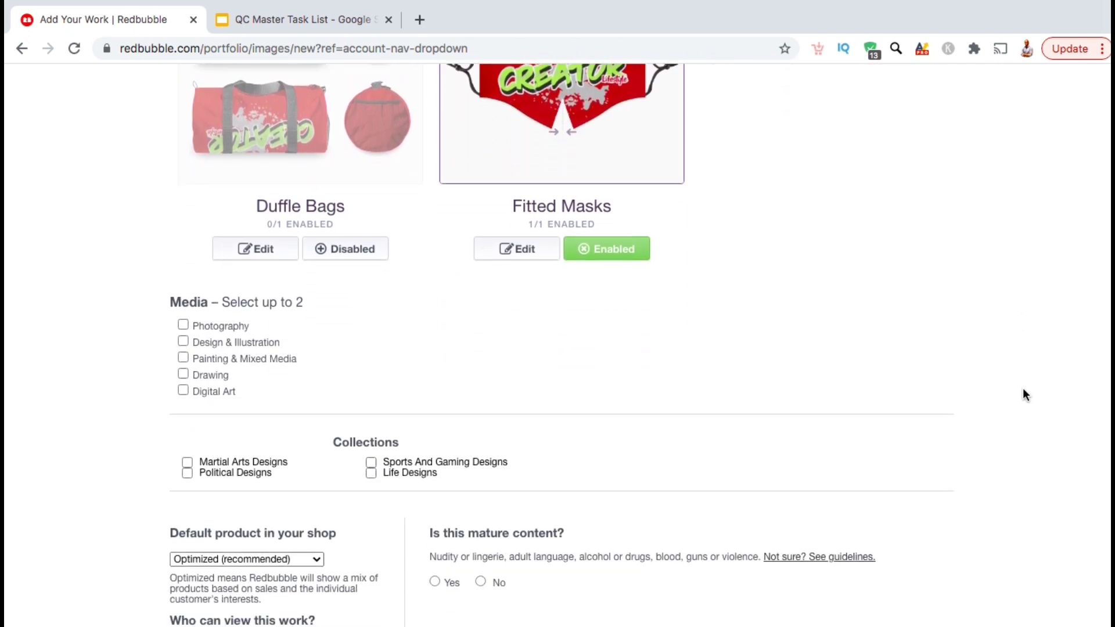
pyautogui.scroll(-1, 1023, 395)
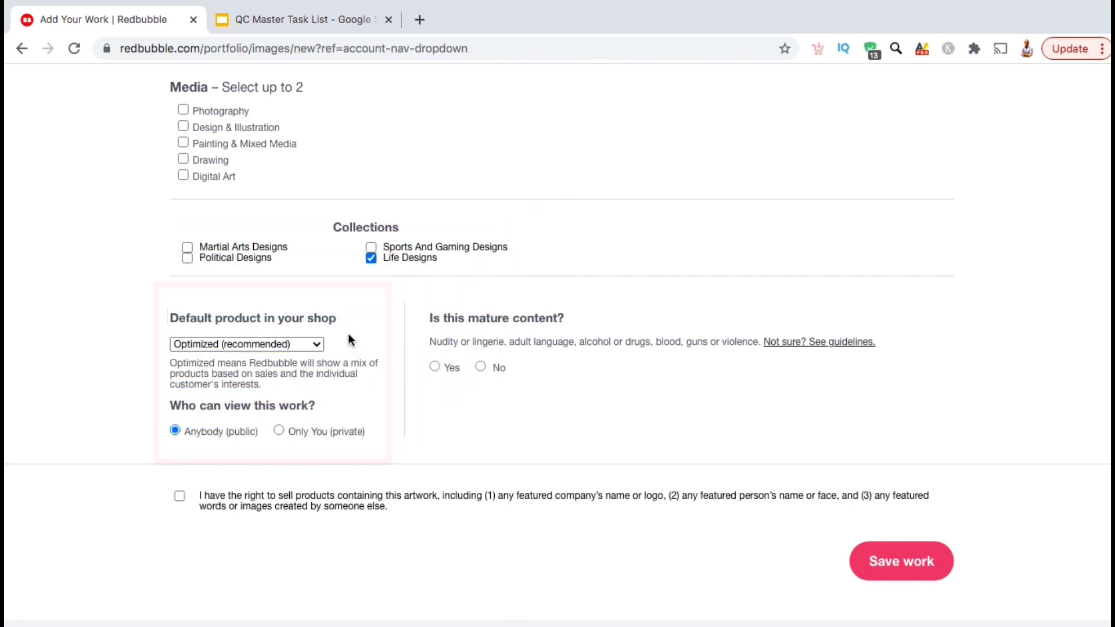
# Keep Optimized (recommended) as the default product, then save and publish the work.
pyautogui.click(317, 344)
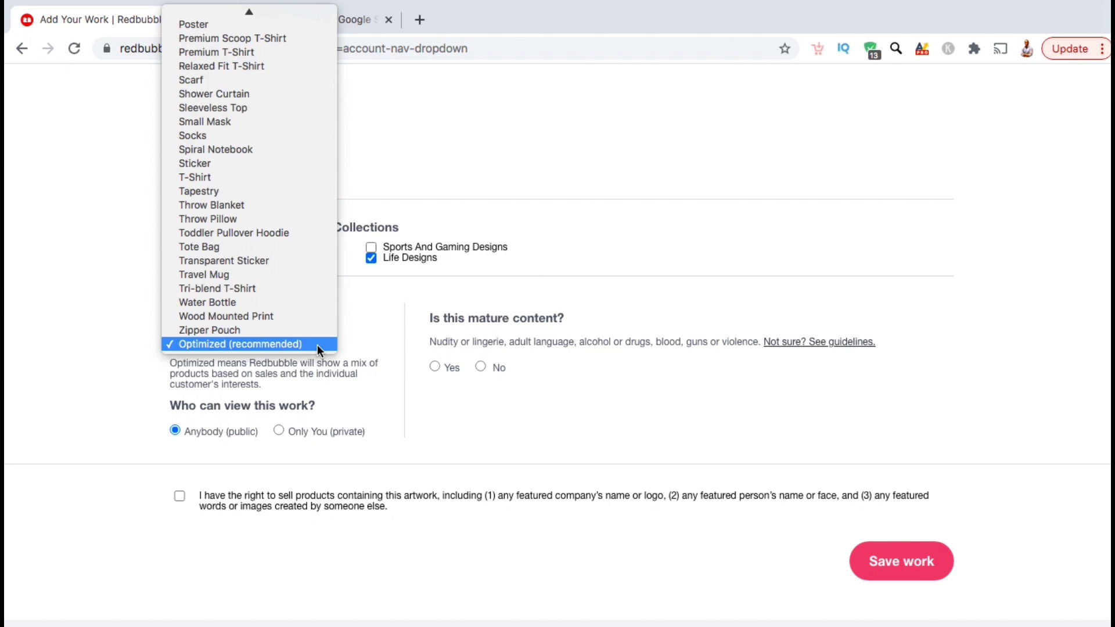
pyautogui.click(325, 344)
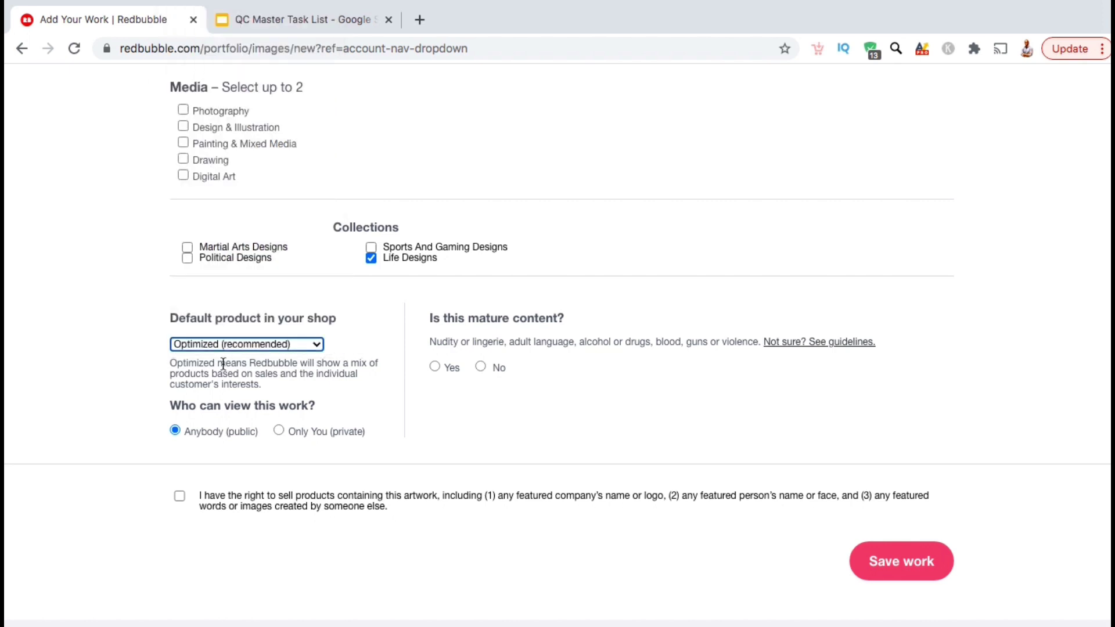
pyautogui.moveTo(171, 365); pyautogui.dragTo(265, 389)
pyautogui.click(296, 387)
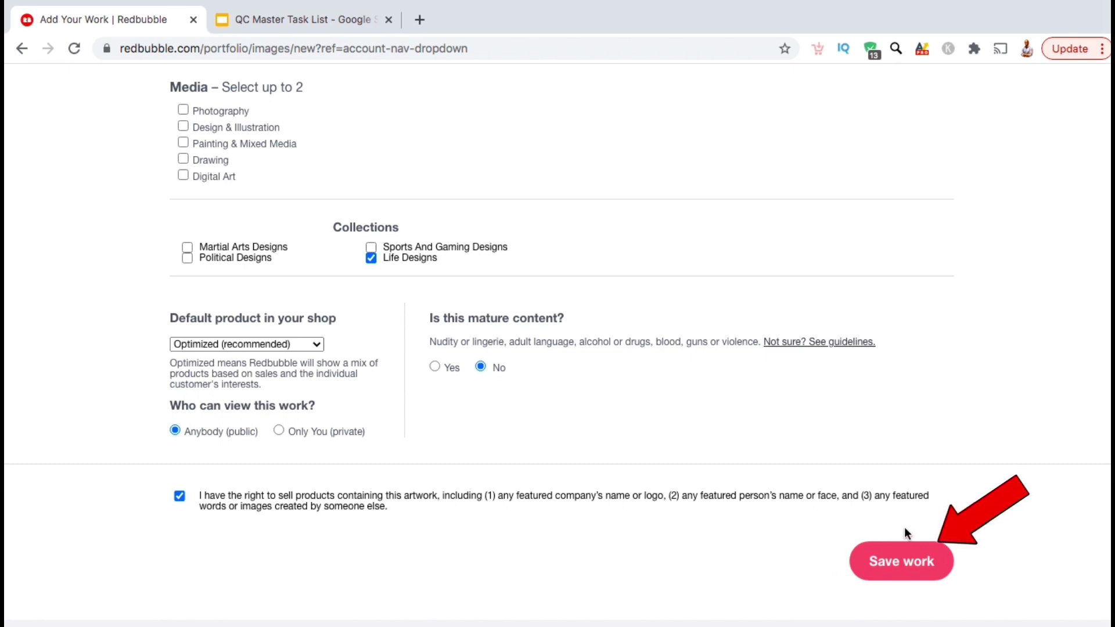
pyautogui.click(887, 563)
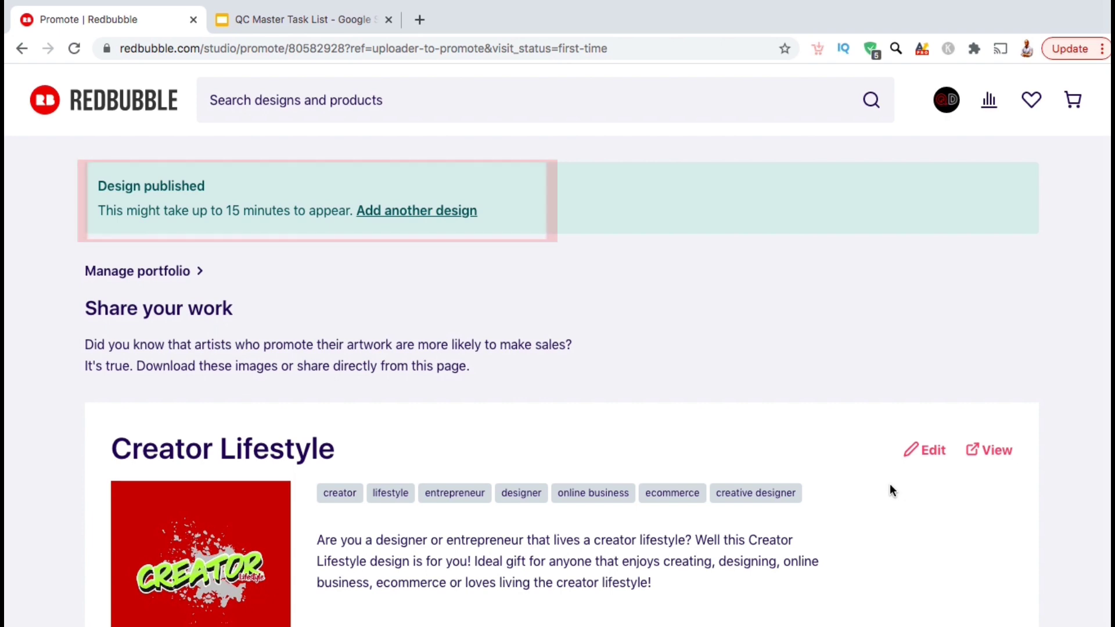
# Scroll through the Promote page's product grid for the published Creator Lifestyle design.
pyautogui.scroll(-3, 890, 486)
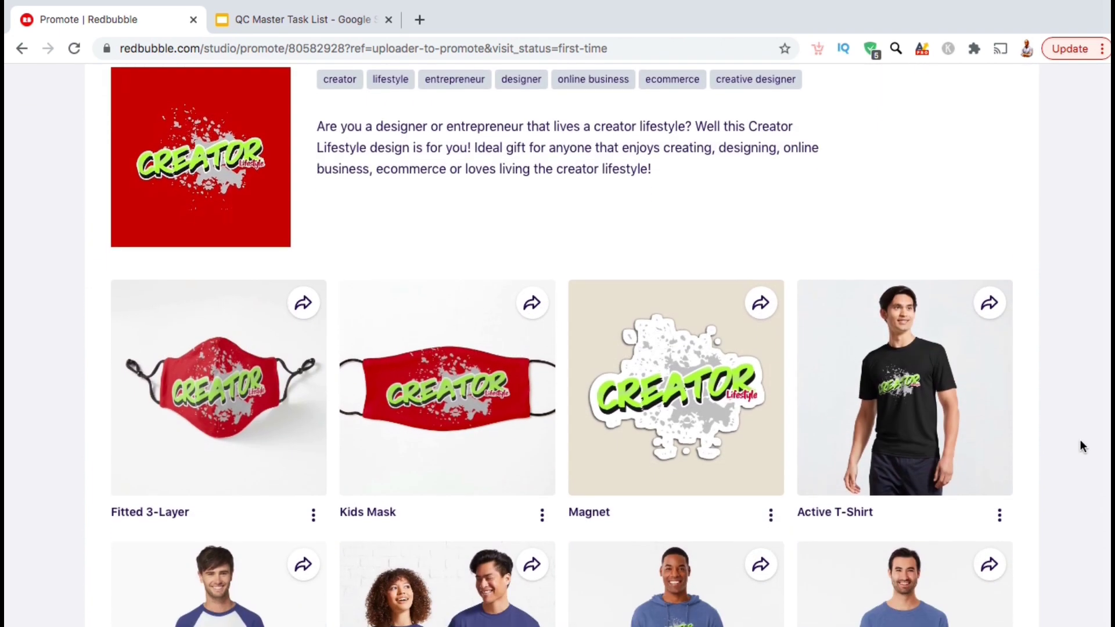
pyautogui.scroll(-3, 1082, 446)
pyautogui.scroll(-2, 1082, 446)
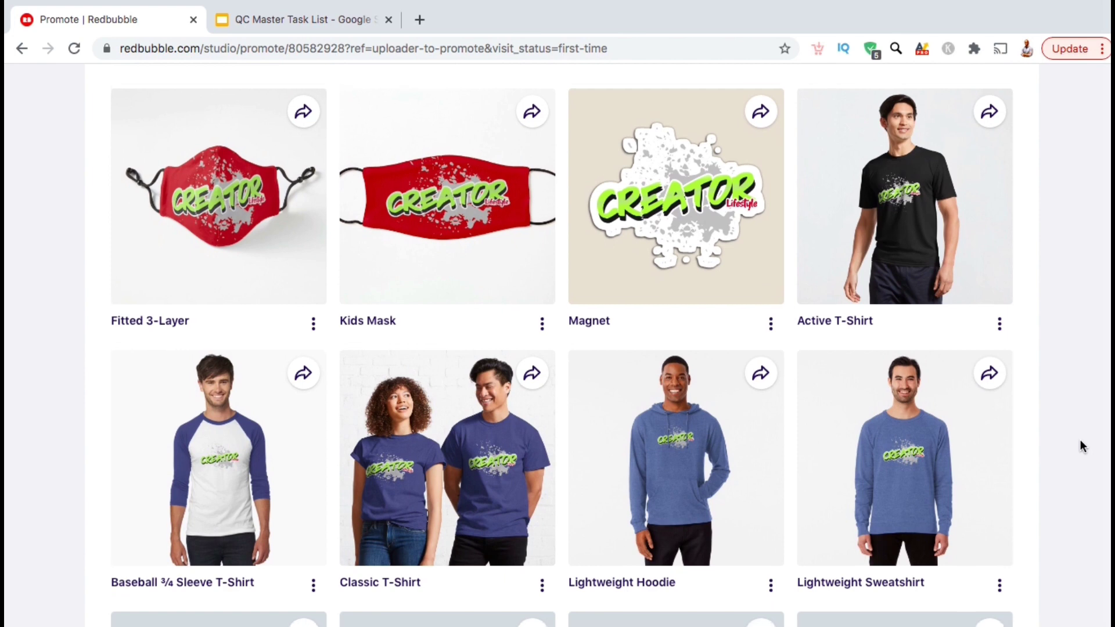
pyautogui.scroll(-3, 1082, 446)
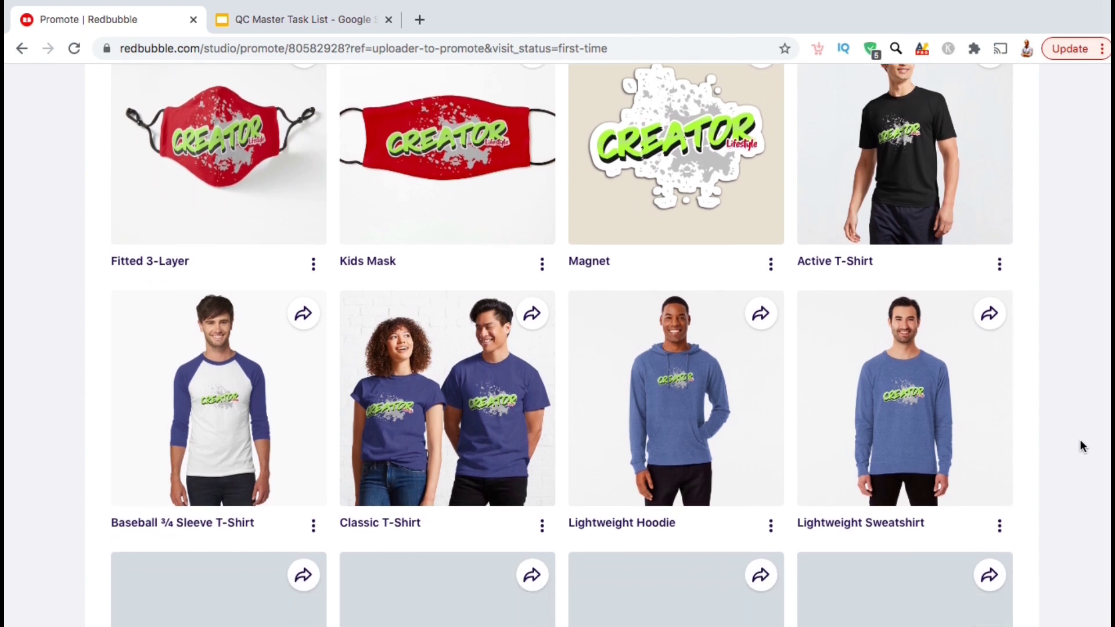
pyautogui.scroll(-3, 1082, 446)
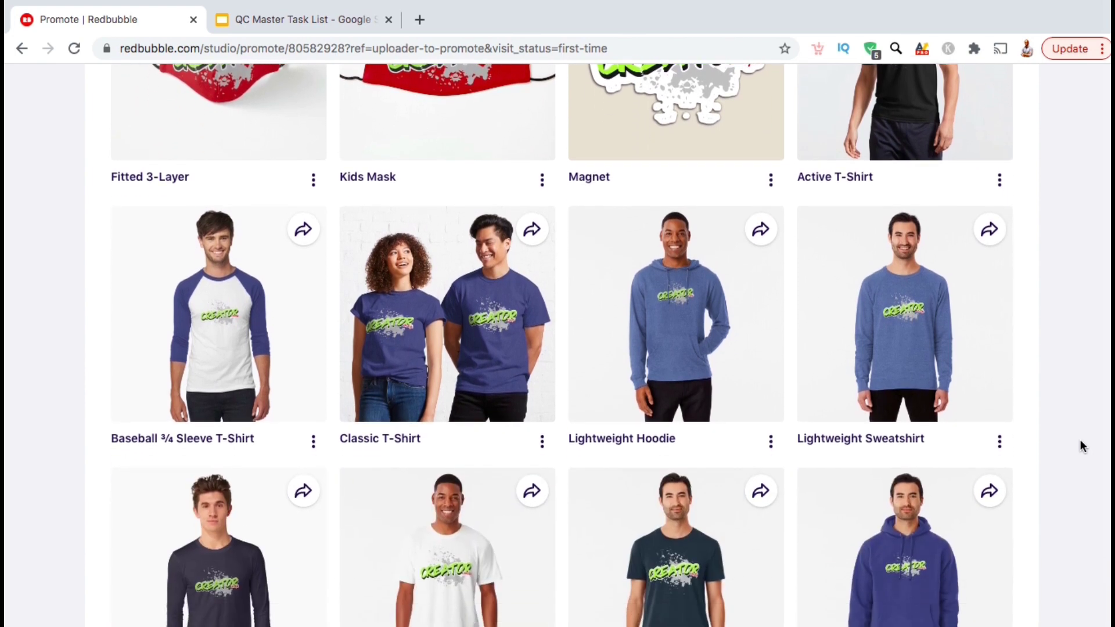
pyautogui.scroll(-1, 1082, 446)
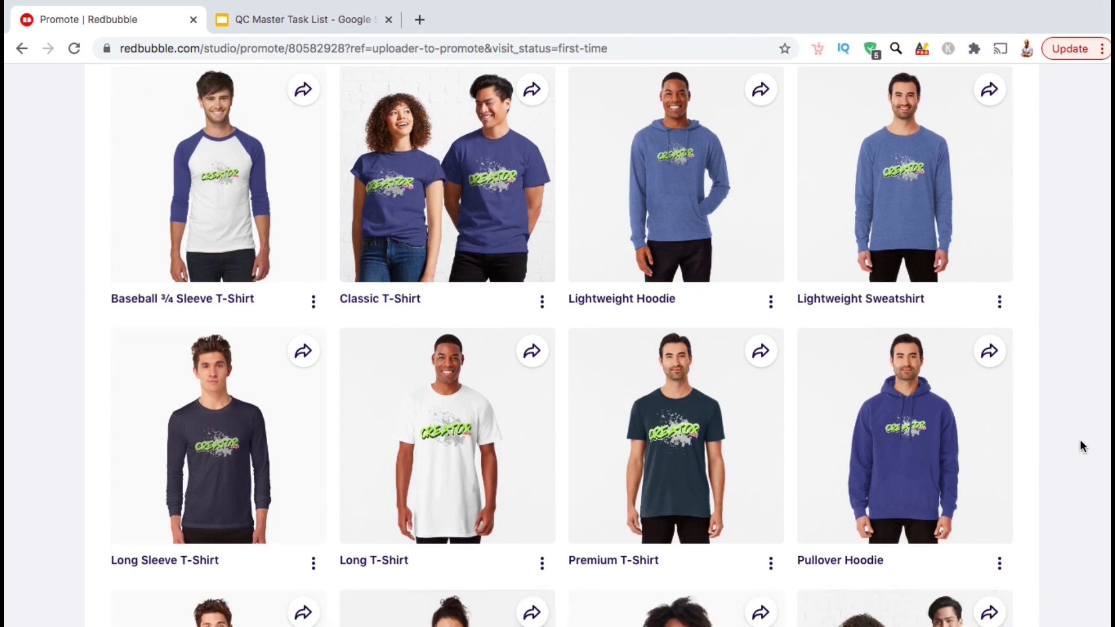
pyautogui.scroll(-1, 1082, 446)
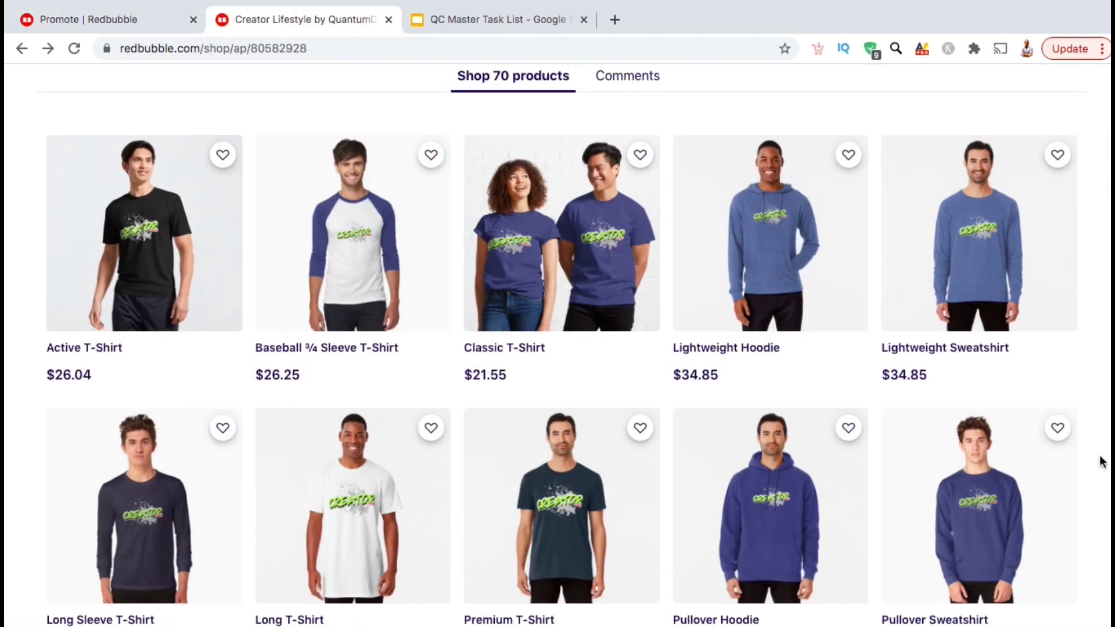
# Open the Active T-Shirt product page and switch the shirt colour to Royal Blue ($26.04).
pyautogui.click(158, 303)
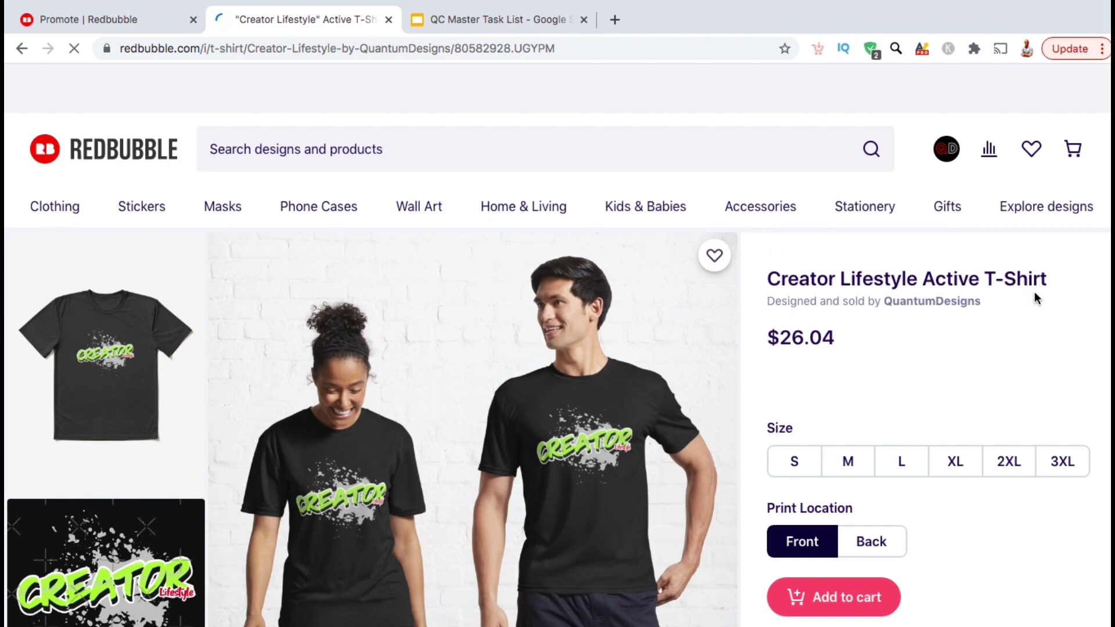
pyautogui.scroll(-3, 1106, 331)
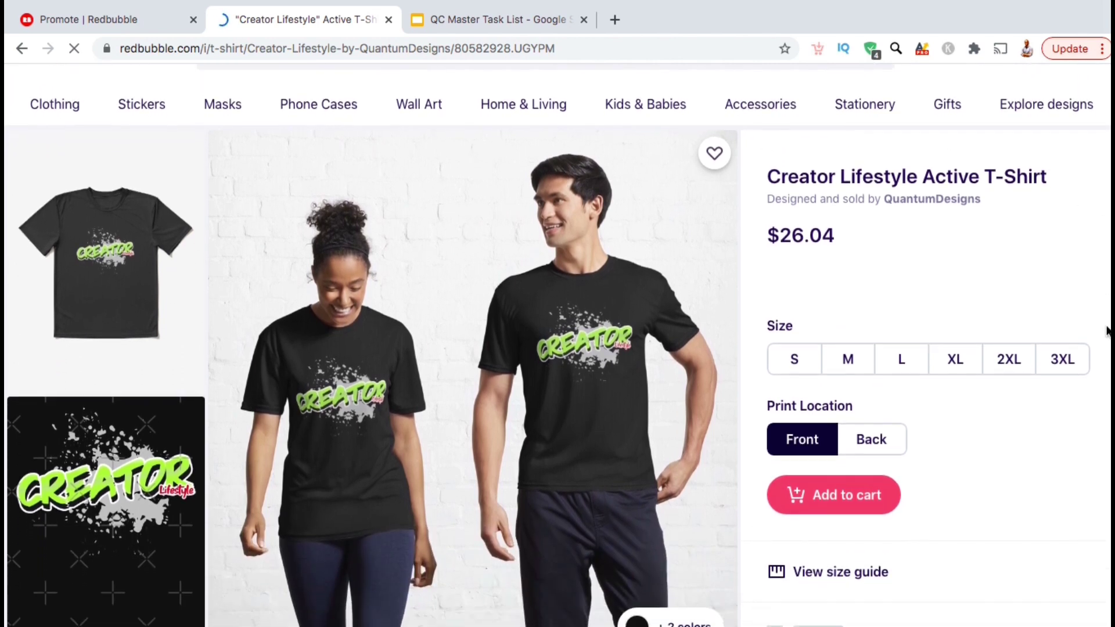
pyautogui.scroll(-1, 1106, 331)
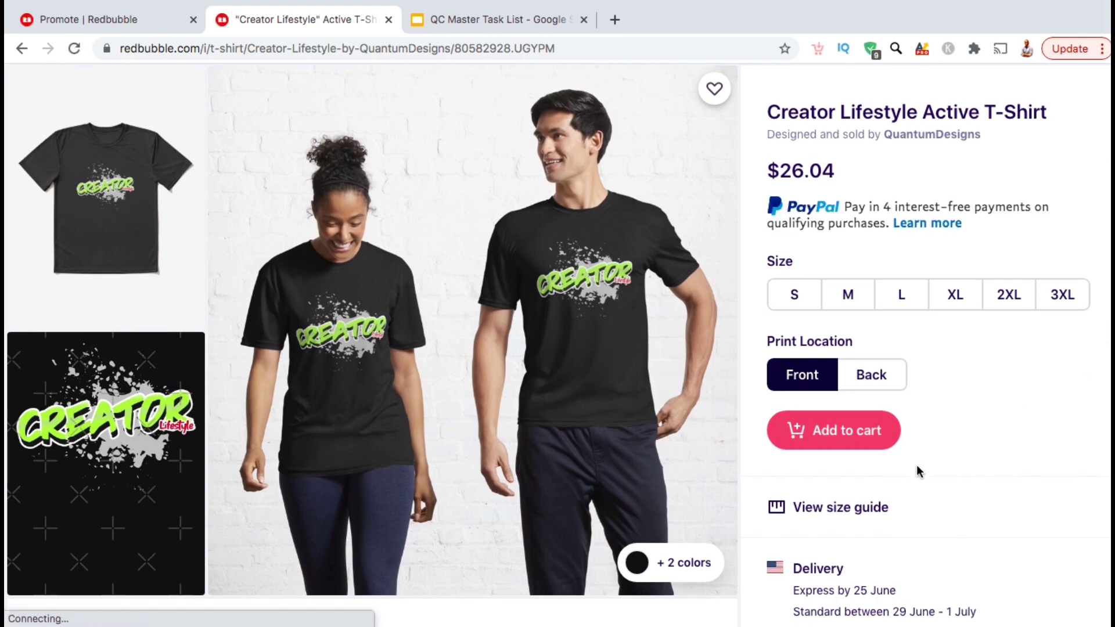
pyautogui.click(674, 562)
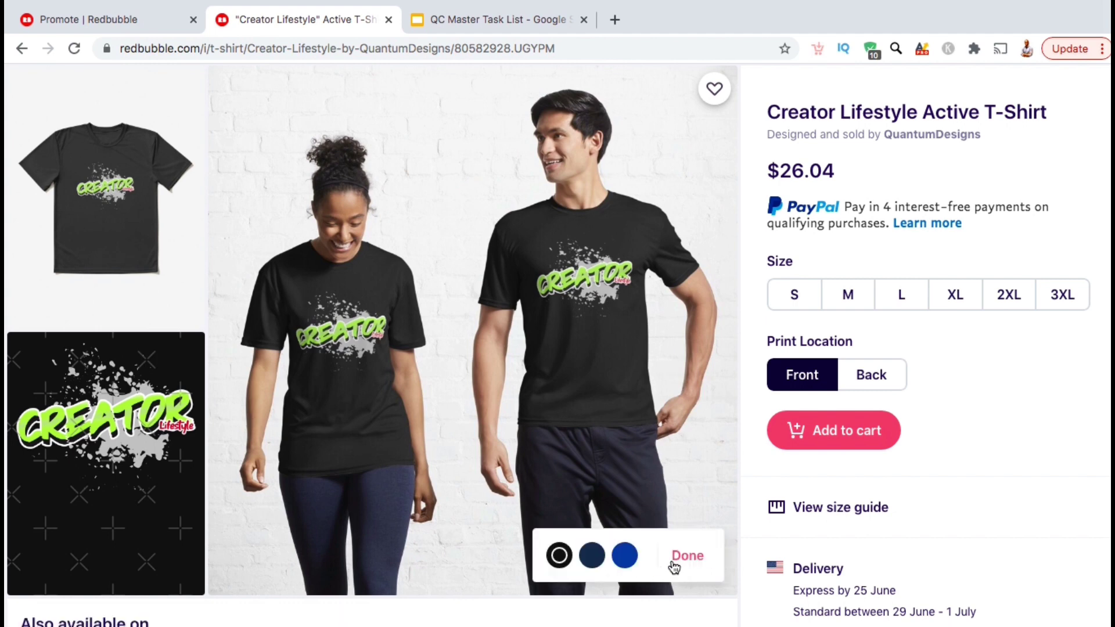
pyautogui.click(625, 558)
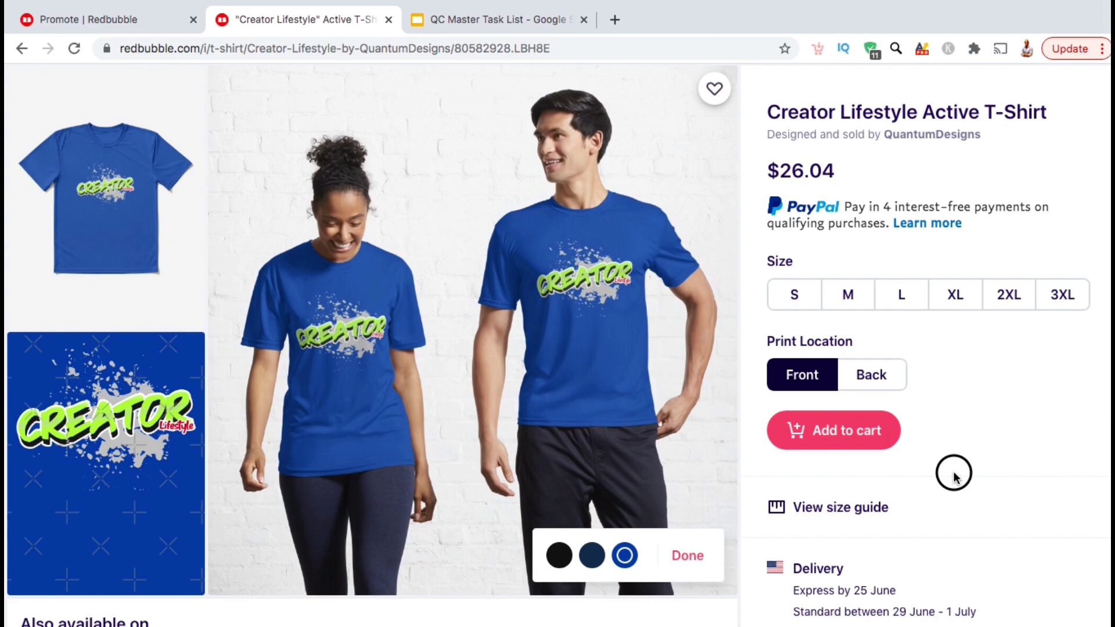
pyautogui.click(679, 555)
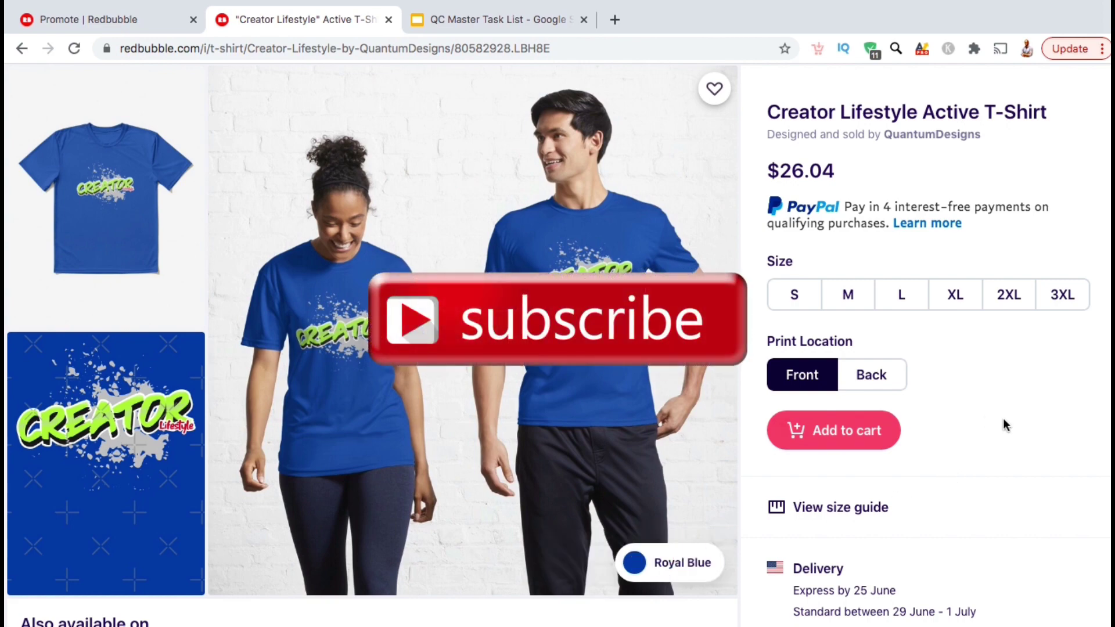